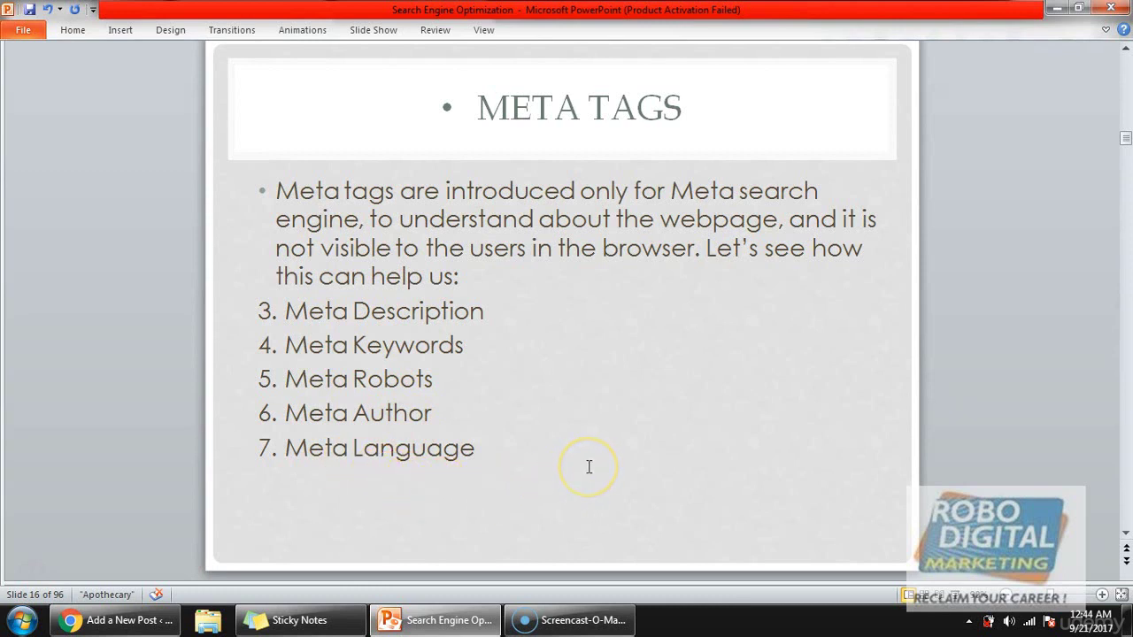
- Advance from the META TAGS slide to slide 17, '3. Meta Description'
{"action": "scroll", "coordinate": [588, 467], "scroll_direction": "down", "scroll_amount": 2}
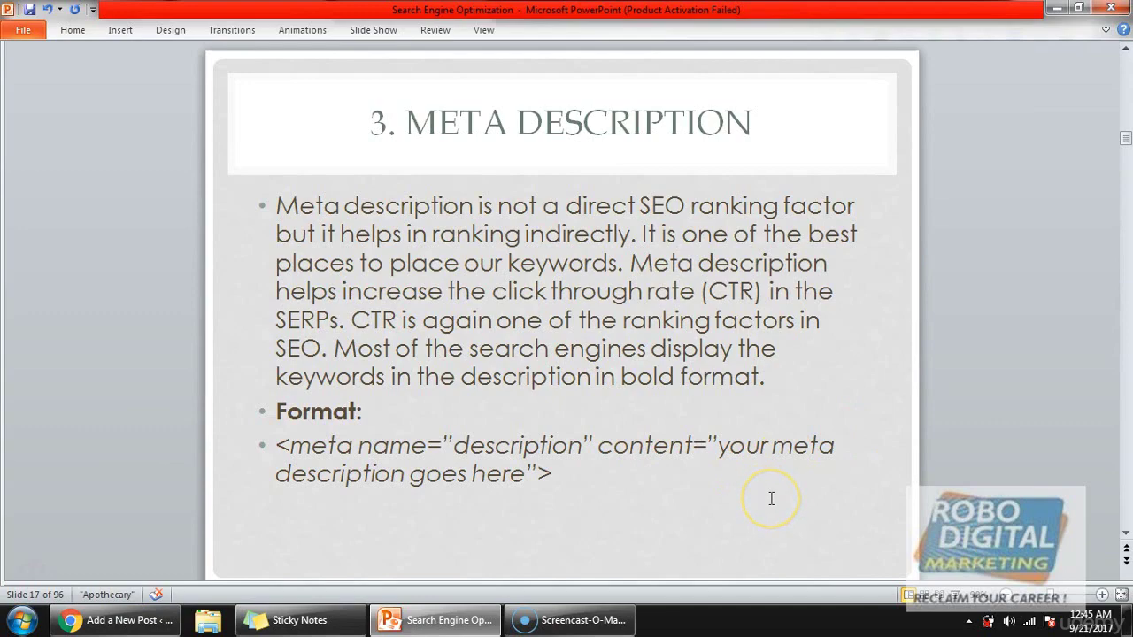
- Back in the post, show the Yoast snippet preview with SEO title, URL and description
{"action": "left_click", "coordinate": [155, 619]}
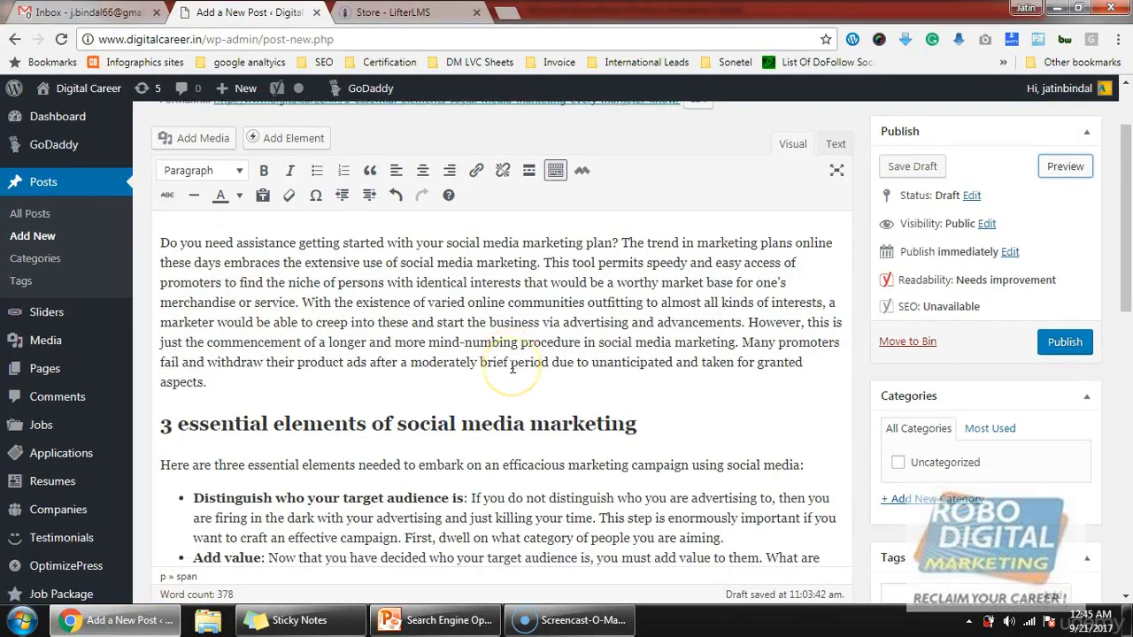
{"action": "scroll", "coordinate": [481, 362], "scroll_direction": "down", "scroll_amount": 10}
{"action": "scroll", "coordinate": [498, 367], "scroll_direction": "down", "scroll_amount": 4}
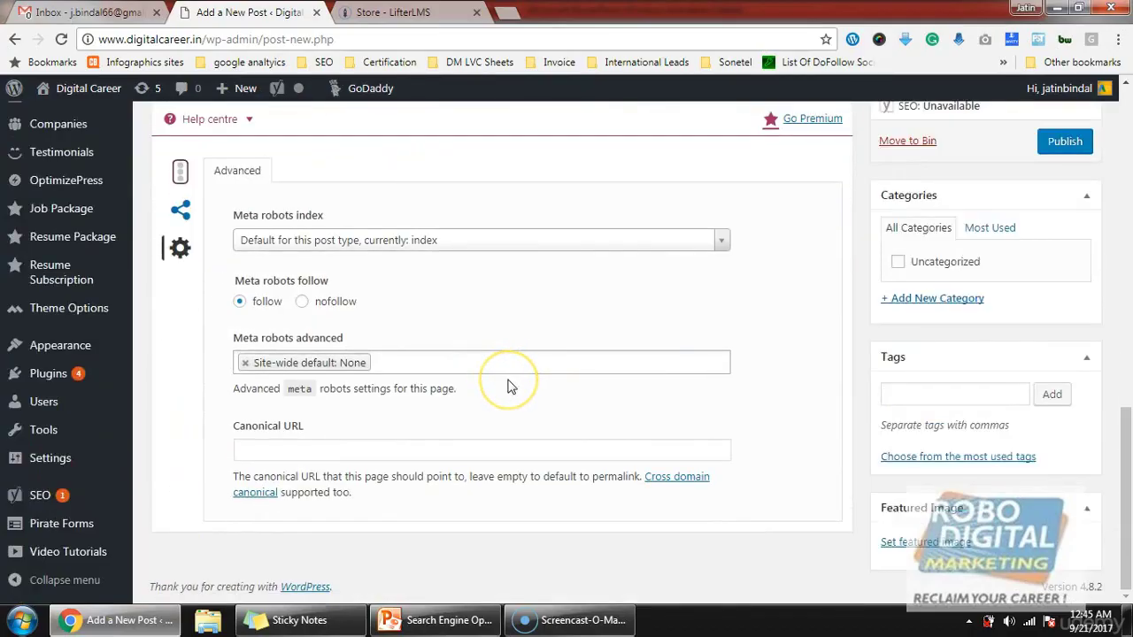
{"action": "scroll", "coordinate": [336, 324], "scroll_direction": "up", "scroll_amount": 3}
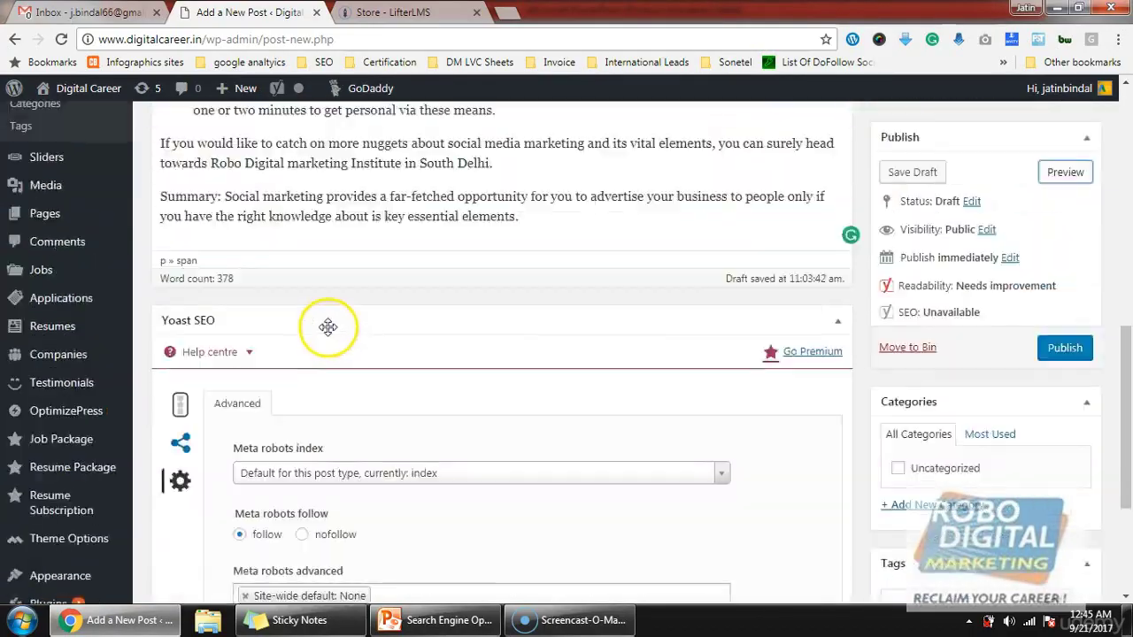
{"action": "left_click", "coordinate": [180, 420]}
{"action": "scroll", "coordinate": [372, 389], "scroll_direction": "down", "scroll_amount": 1}
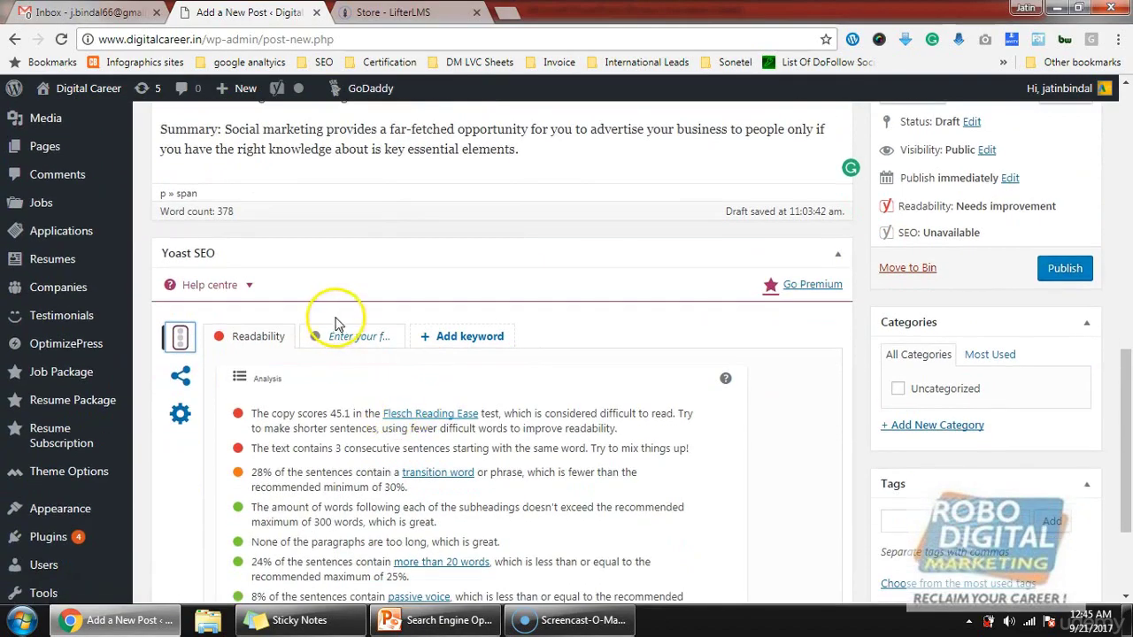
{"action": "left_click", "coordinate": [356, 337]}
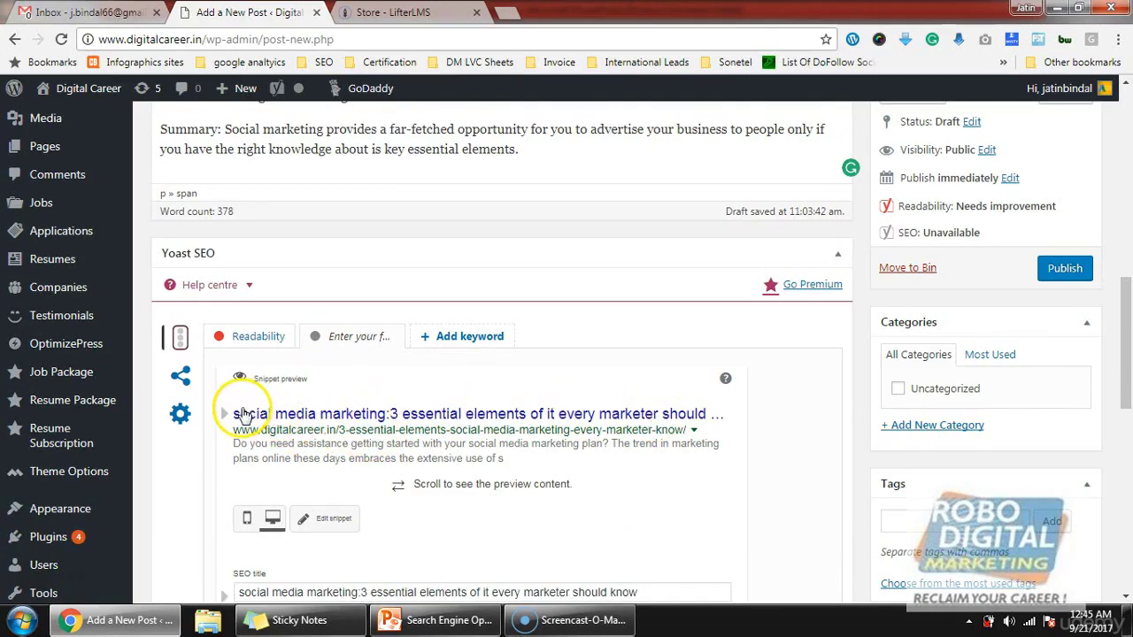
- Open the Yoast snippet editor and add a space after the colon in the SEO title
{"action": "left_click", "coordinate": [237, 413]}
{"action": "scroll", "coordinate": [607, 498], "scroll_direction": "down", "scroll_amount": 3}
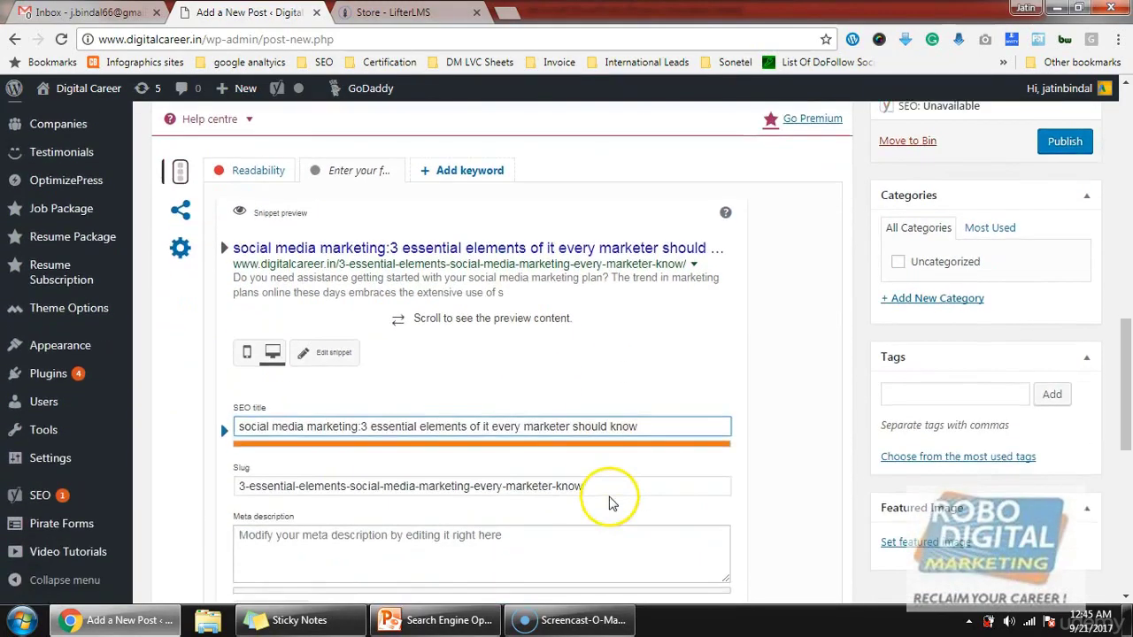
{"action": "left_click", "coordinate": [557, 481]}
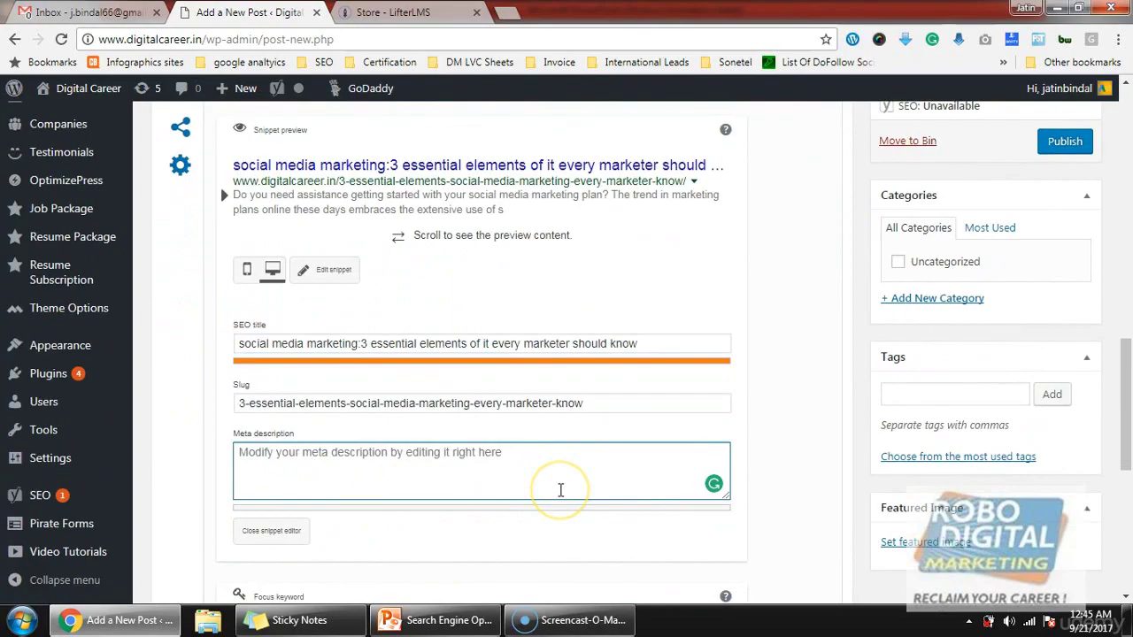
{"action": "left_click", "coordinate": [226, 204]}
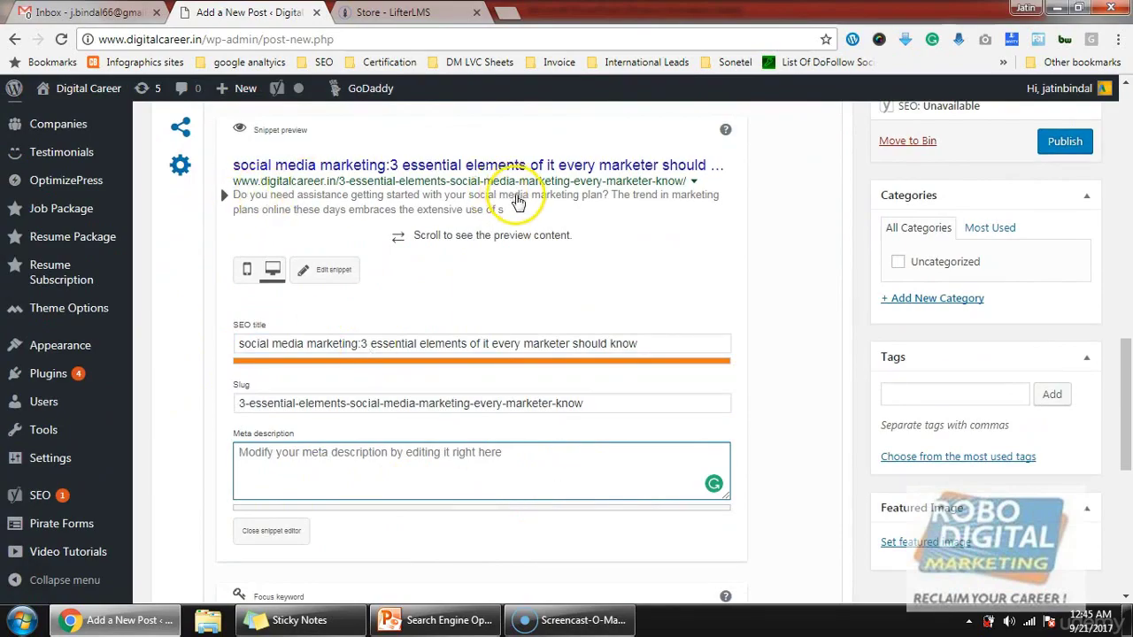
{"action": "scroll", "coordinate": [554, 235], "scroll_direction": "up", "scroll_amount": 3}
{"action": "scroll", "coordinate": [554, 236], "scroll_direction": "up", "scroll_amount": 5}
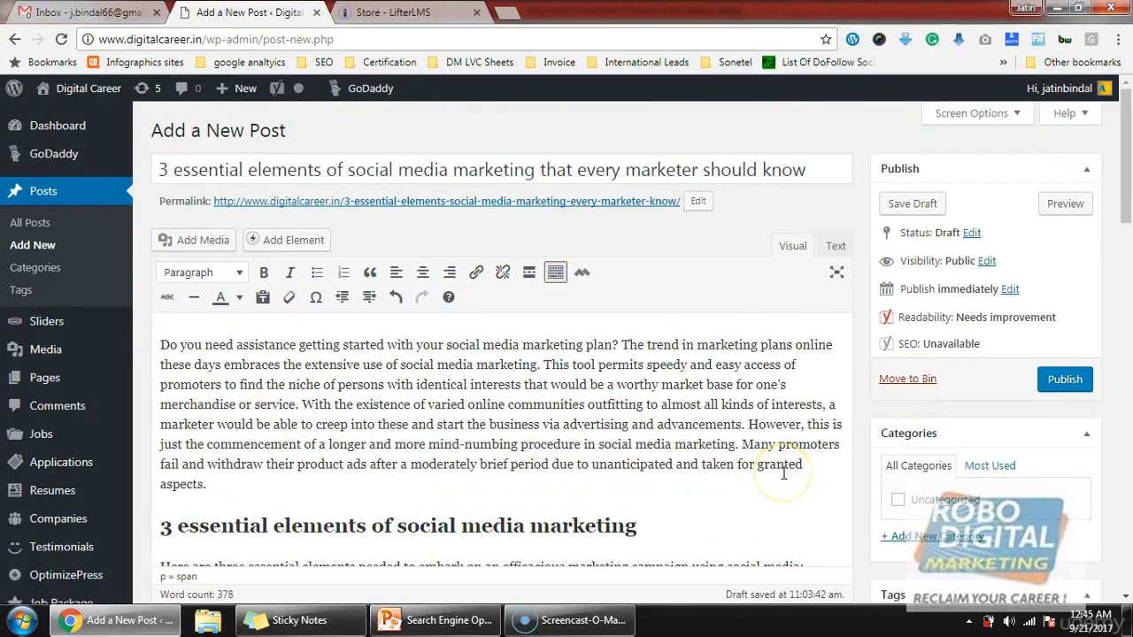
{"action": "scroll", "coordinate": [783, 474], "scroll_direction": "down", "scroll_amount": 3}
{"action": "scroll", "coordinate": [783, 474], "scroll_direction": "down", "scroll_amount": 10}
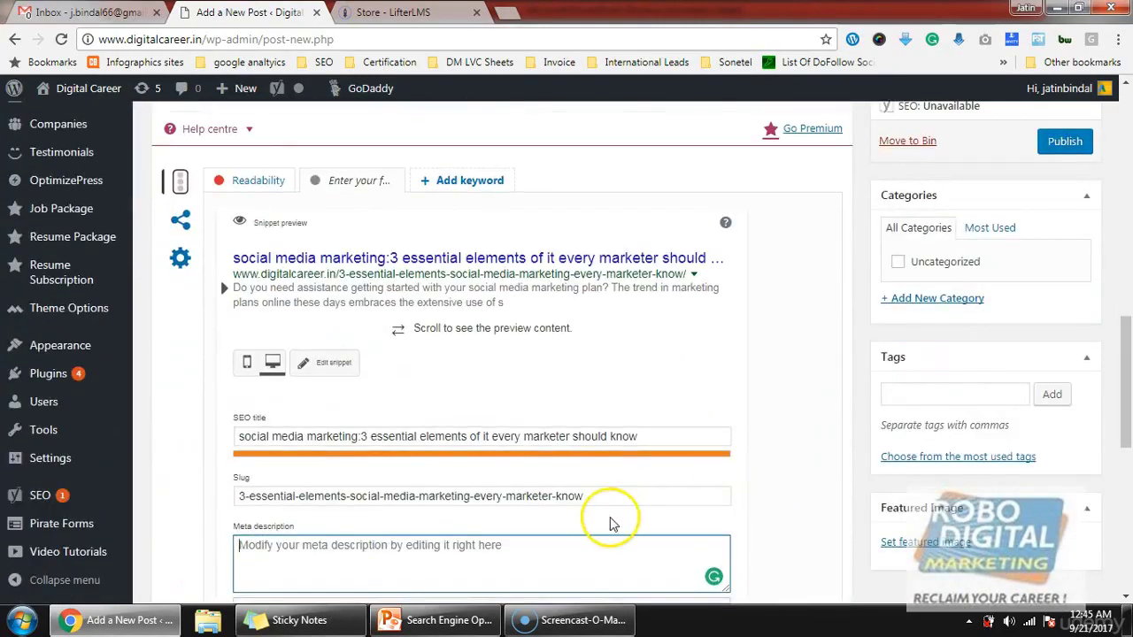
{"action": "left_click", "coordinate": [459, 482]}
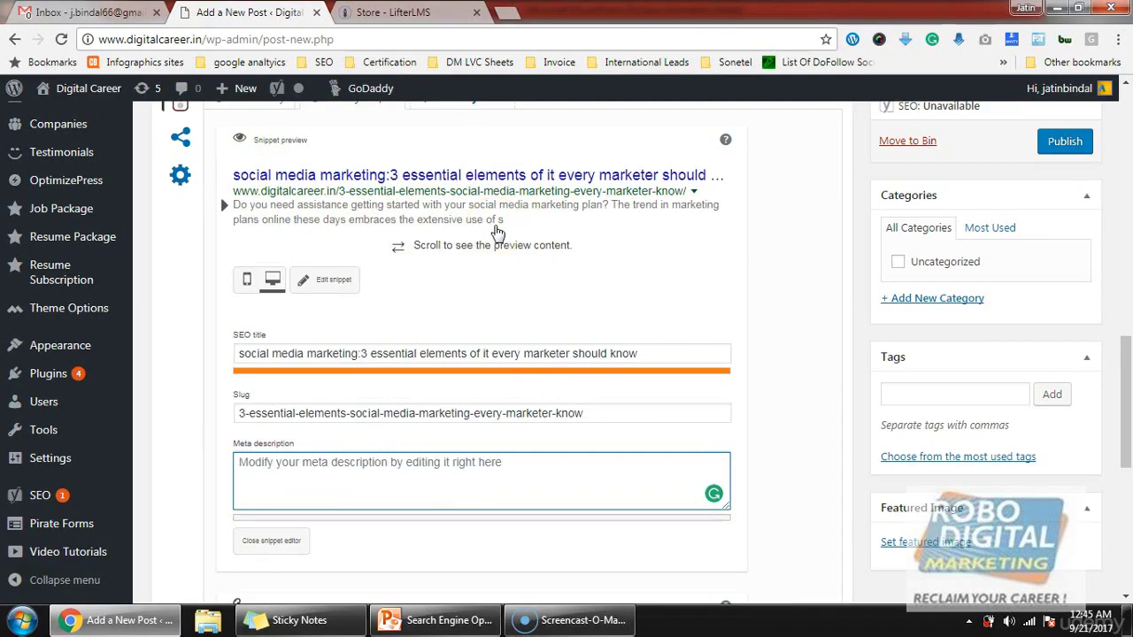
{"action": "scroll", "coordinate": [417, 215], "scroll_direction": "up", "scroll_amount": 3}
{"action": "scroll", "coordinate": [425, 498], "scroll_direction": "down", "scroll_amount": 2}
{"action": "scroll", "coordinate": [425, 499], "scroll_direction": "down", "scroll_amount": 3}
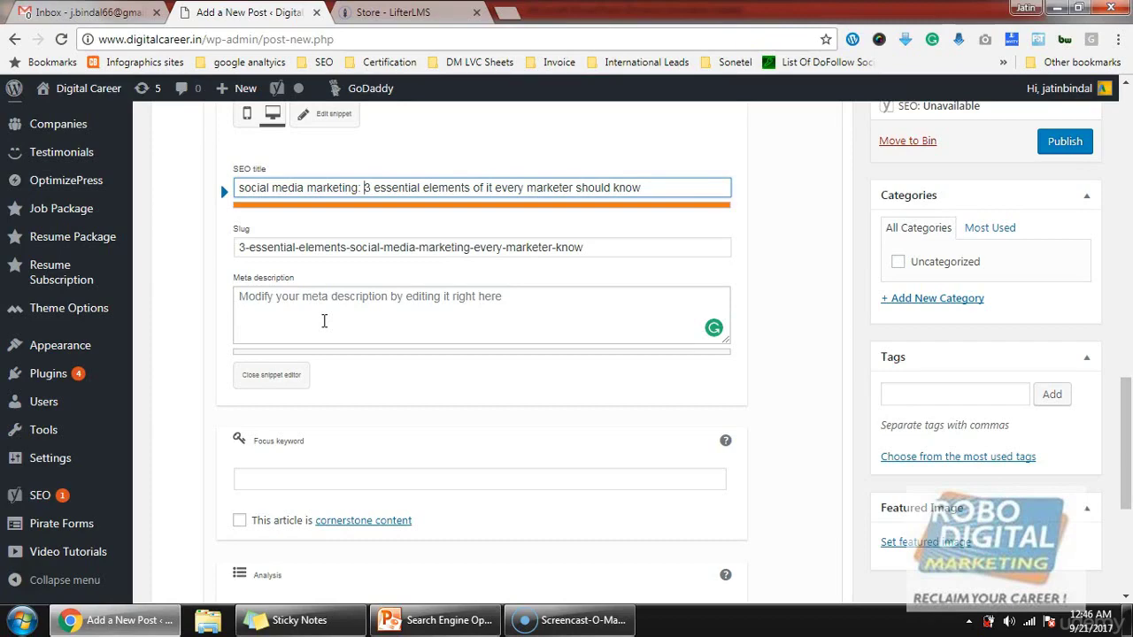
{"action": "scroll", "coordinate": [422, 227], "scroll_direction": "up", "scroll_amount": 1}
{"action": "scroll", "coordinate": [434, 232], "scroll_direction": "up", "scroll_amount": 3}
{"action": "scroll", "coordinate": [433, 234], "scroll_direction": "up", "scroll_amount": 3}
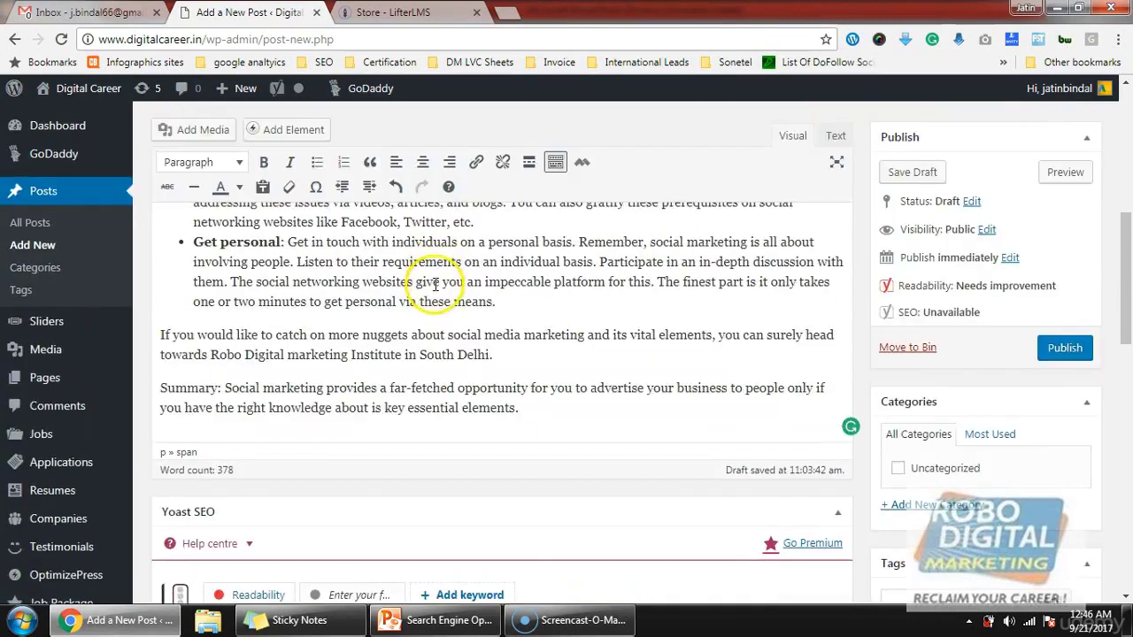
{"action": "scroll", "coordinate": [425, 324], "scroll_direction": "up", "scroll_amount": 3}
{"action": "scroll", "coordinate": [417, 328], "scroll_direction": "up", "scroll_amount": 1}
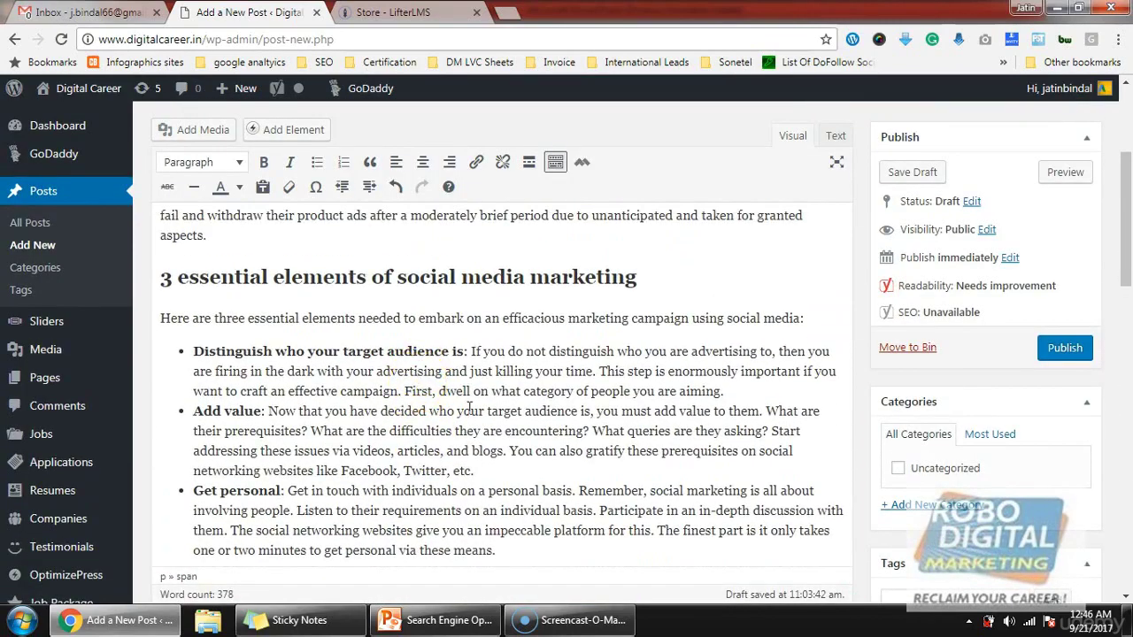
{"action": "left_click_drag", "start_coordinate": [193, 352], "coordinate": [454, 353]}
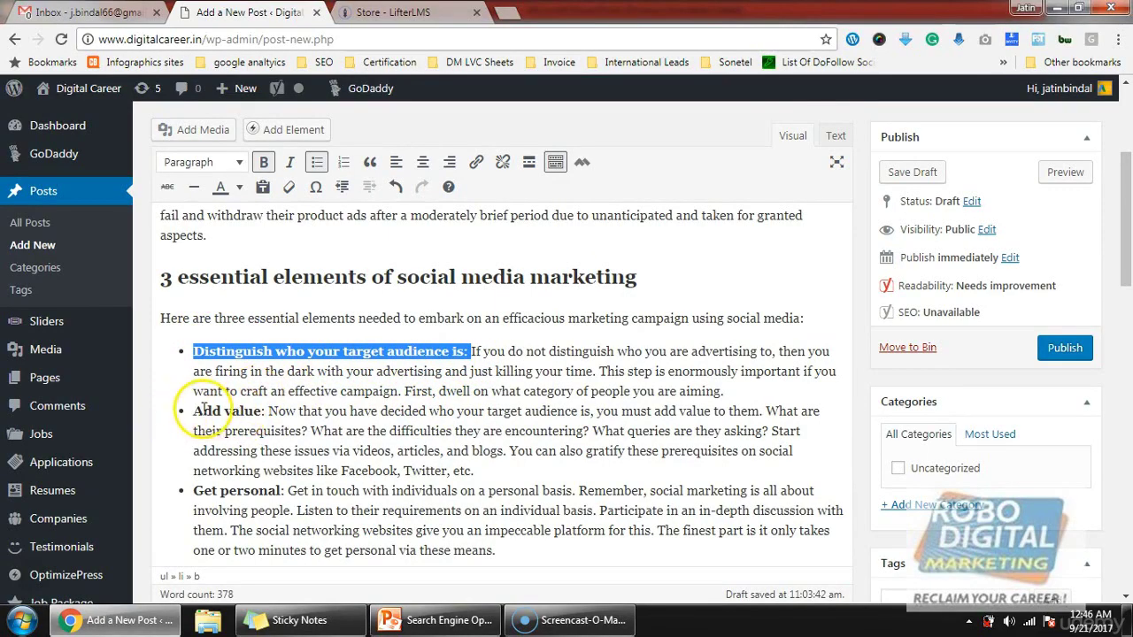
{"action": "left_click_drag", "start_coordinate": [203, 411], "coordinate": [263, 411]}
{"action": "left_click_drag", "start_coordinate": [193, 490], "coordinate": [296, 491]}
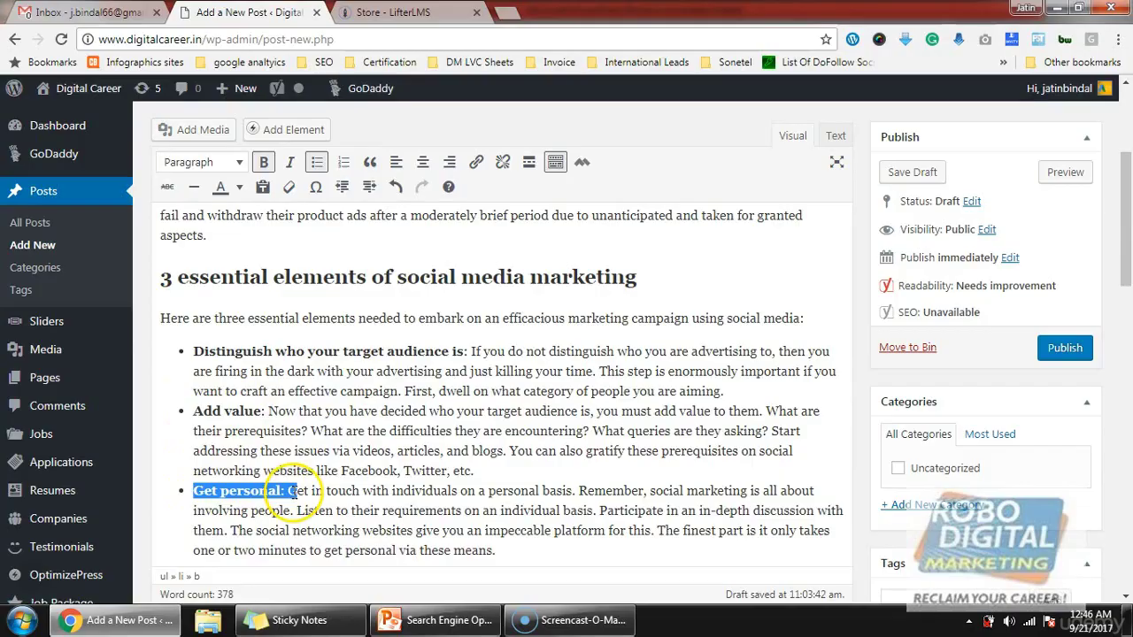
{"action": "scroll", "coordinate": [412, 531], "scroll_direction": "down", "scroll_amount": 3}
{"action": "scroll", "coordinate": [411, 529], "scroll_direction": "down", "scroll_amount": 2}
{"action": "scroll", "coordinate": [412, 530], "scroll_direction": "down", "scroll_amount": 2}
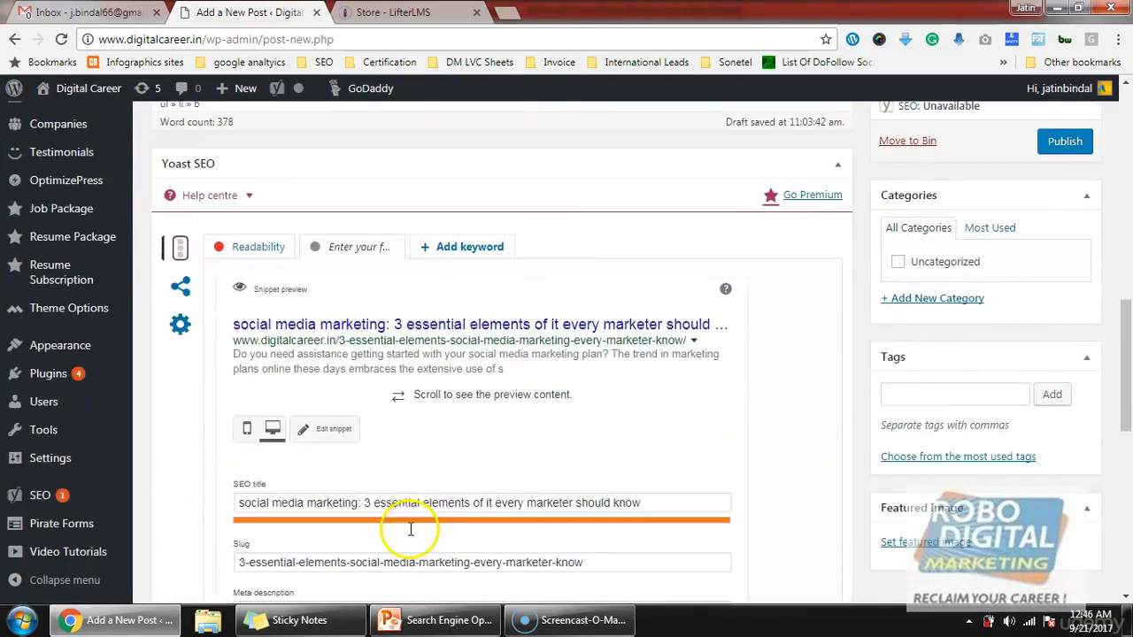
{"action": "scroll", "coordinate": [410, 531], "scroll_direction": "down", "scroll_amount": 1}
{"action": "left_click", "coordinate": [347, 478]}
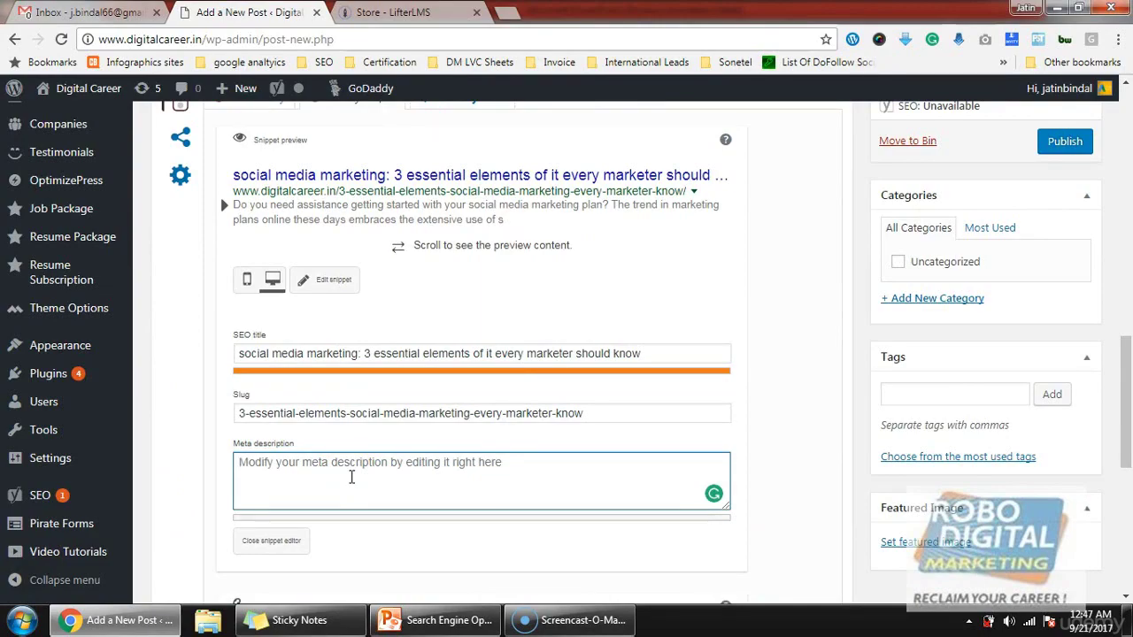
- Type 'Social Media marketing has 3 important techniques:' into the Yoast meta description
{"action": "type", "text": "Soci"}
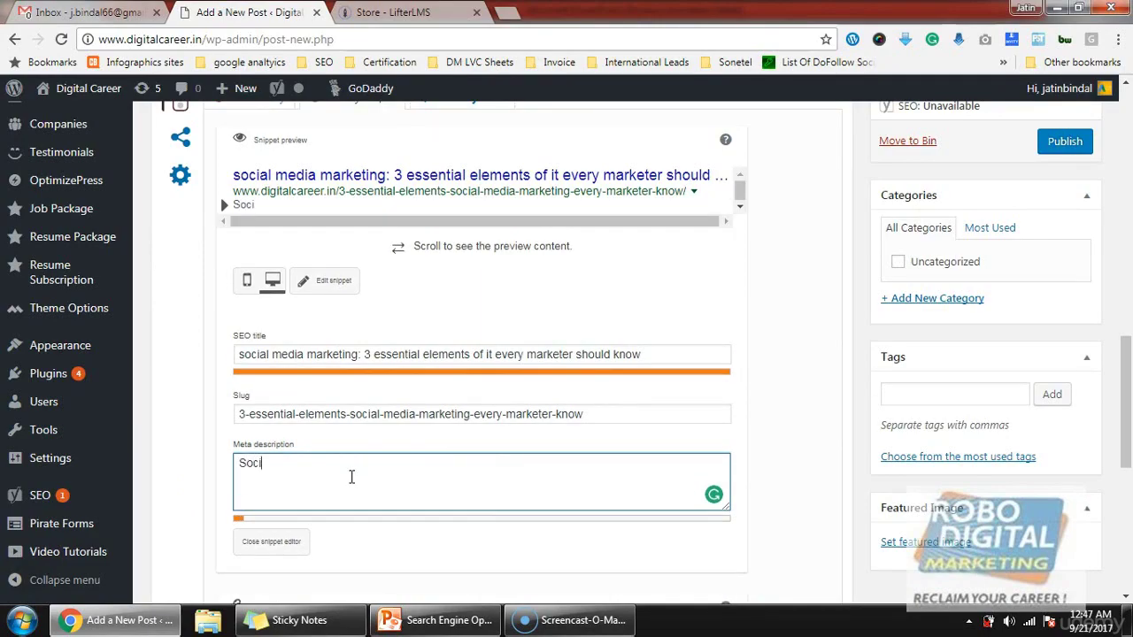
{"action": "type", "text": "alMe"}
{"action": "type", "text": "dia"}
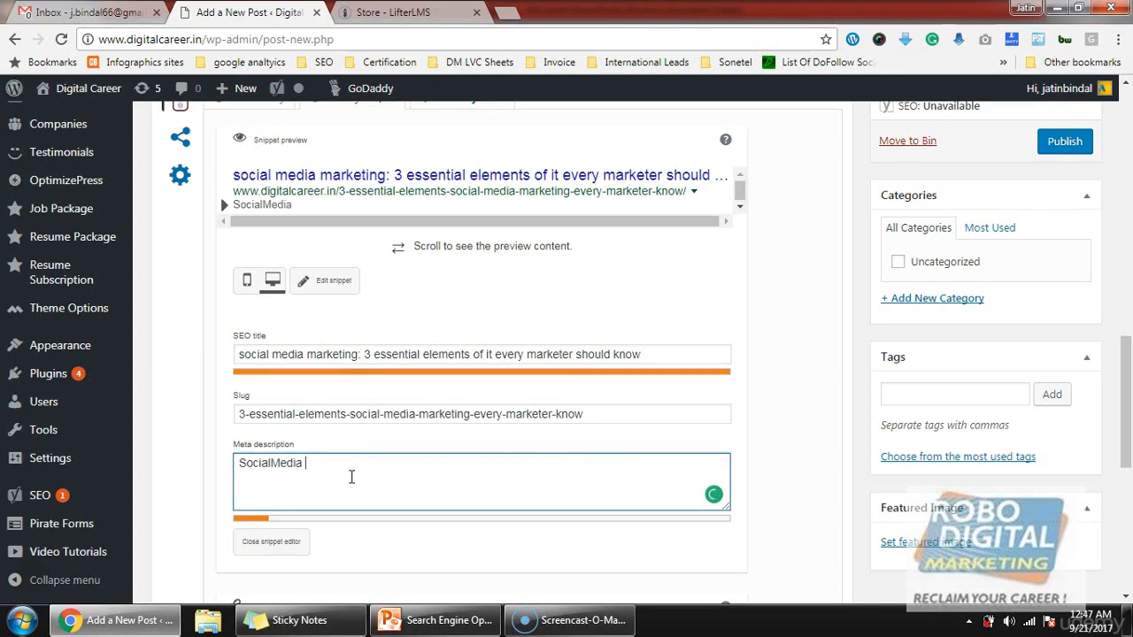
{"action": "key", "text": "Left"}
{"action": "key", "text": "Left"}
{"action": "key", "text": "Left"}
{"action": "type", "text": "marketing has "}
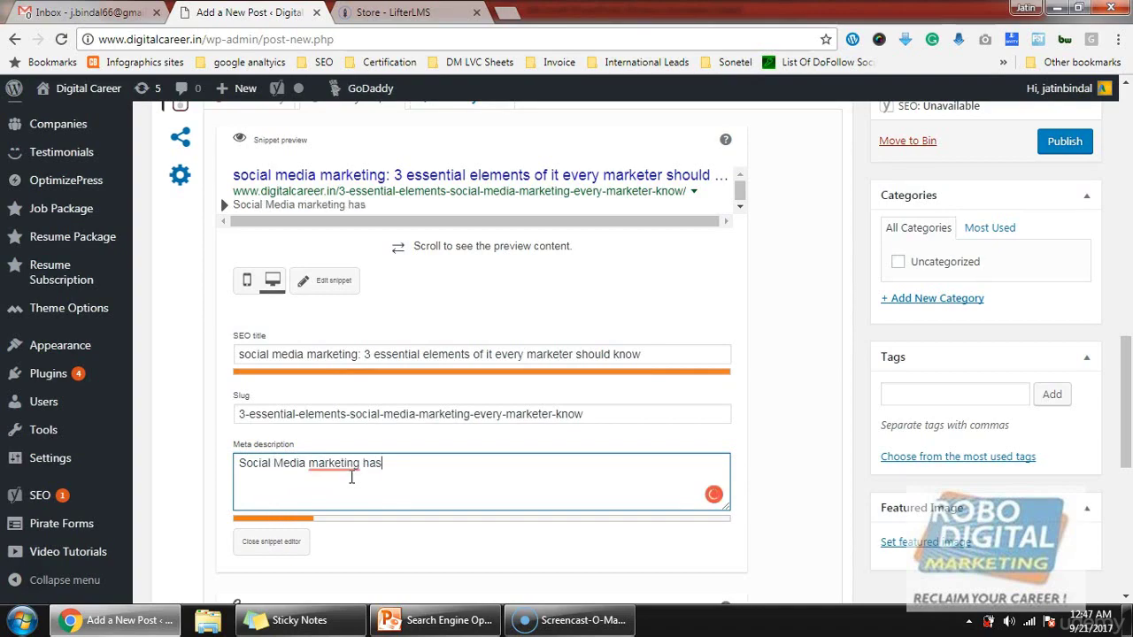
{"action": "type", "text": "3 im"}
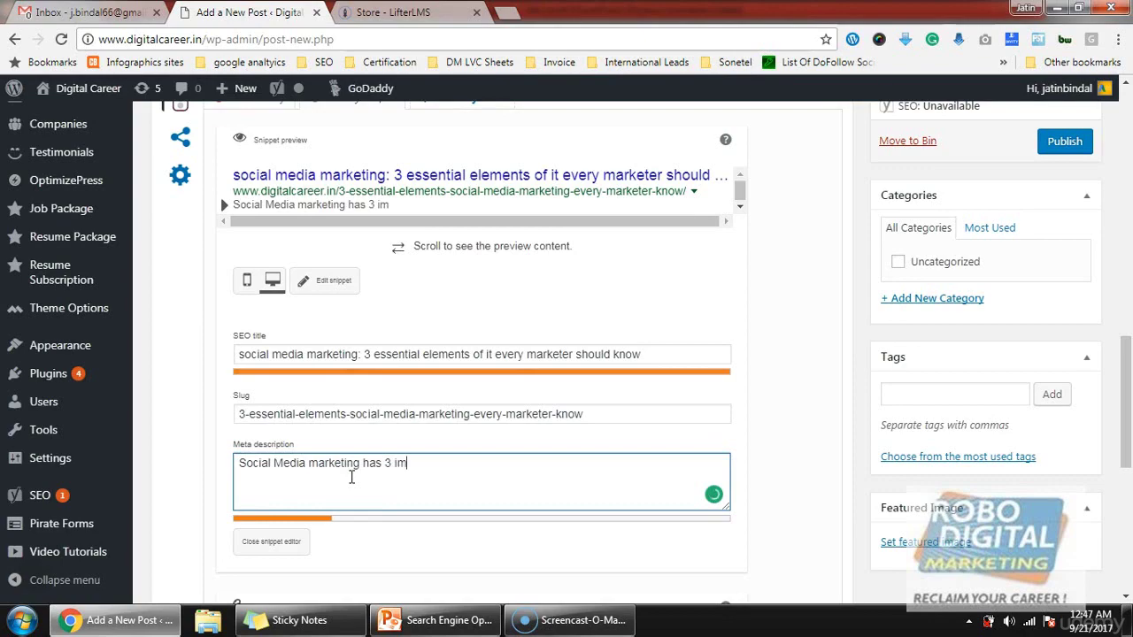
{"action": "type", "text": "portant te"}
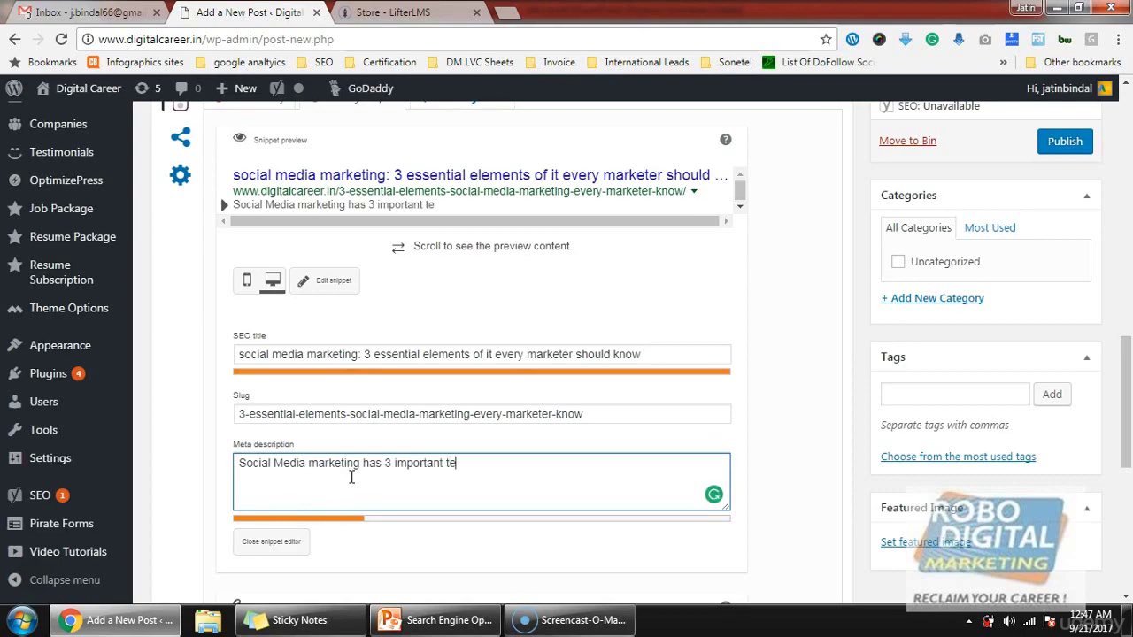
{"action": "type", "text": "chniques:"}
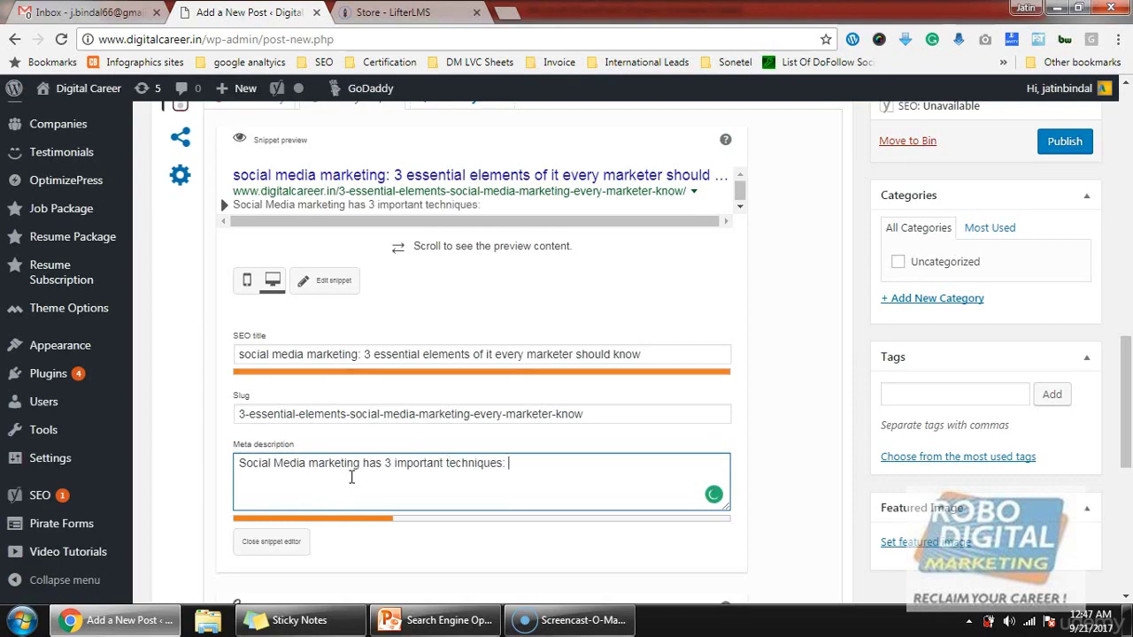
{"action": "scroll", "coordinate": [352, 478], "scroll_direction": "up", "scroll_amount": 3}
- Copy the 'Distinguish who your target audience is' heading into the meta description
{"action": "scroll", "coordinate": [366, 486], "scroll_direction": "up", "scroll_amount": 2}
{"action": "scroll", "coordinate": [354, 434], "scroll_direction": "up", "scroll_amount": 4}
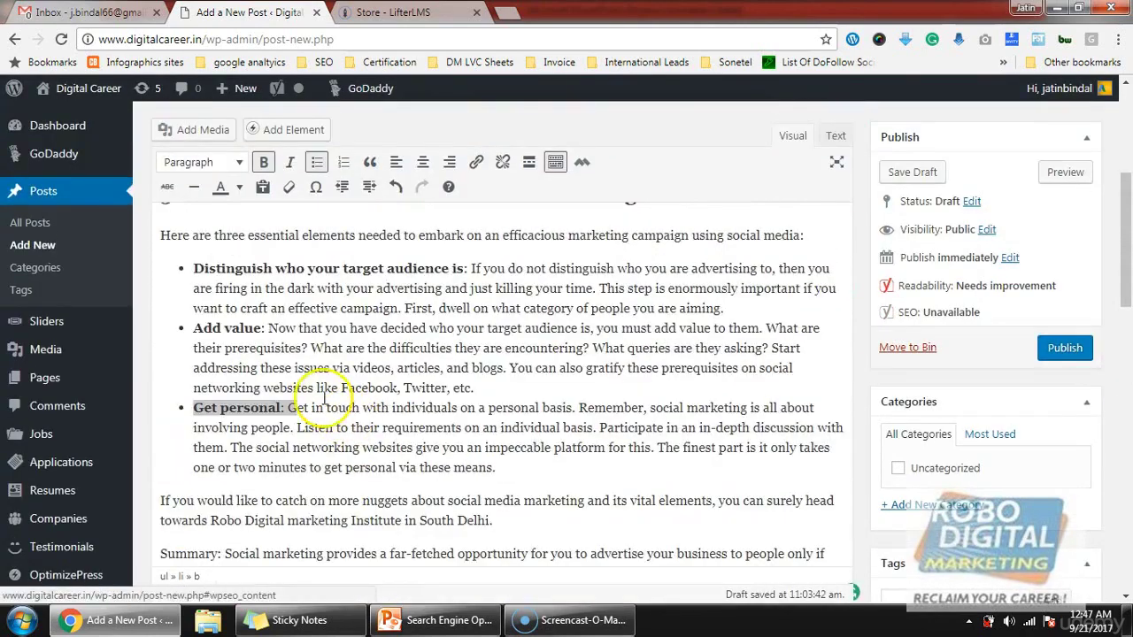
{"action": "left_click_drag", "start_coordinate": [464, 268], "coordinate": [194, 265]}
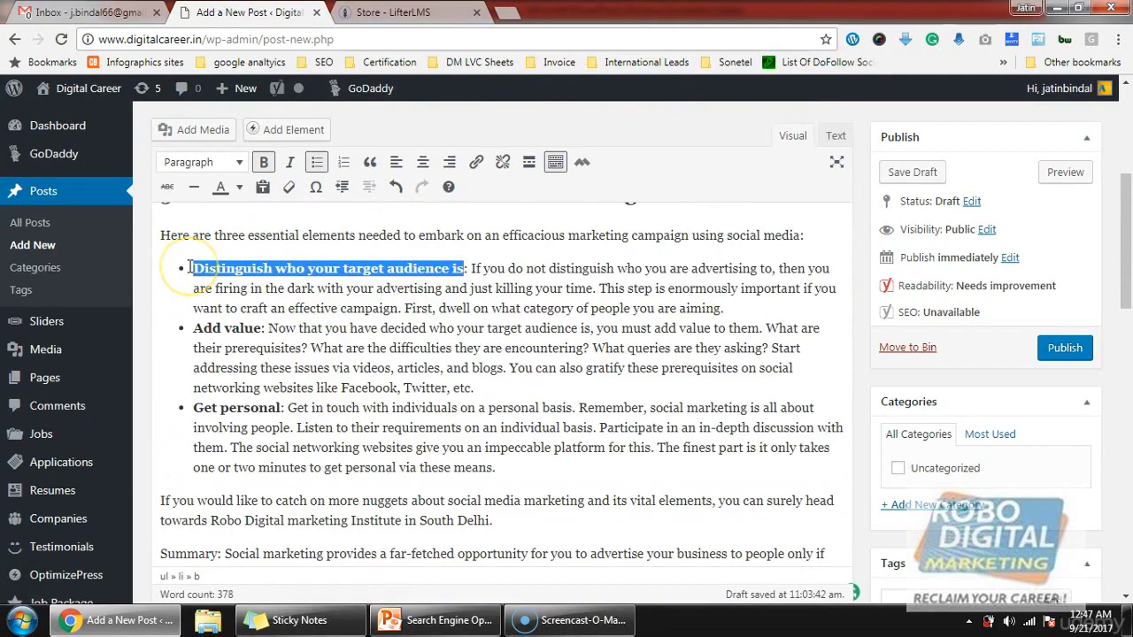
{"action": "scroll", "coordinate": [579, 488], "scroll_direction": "down", "scroll_amount": 3}
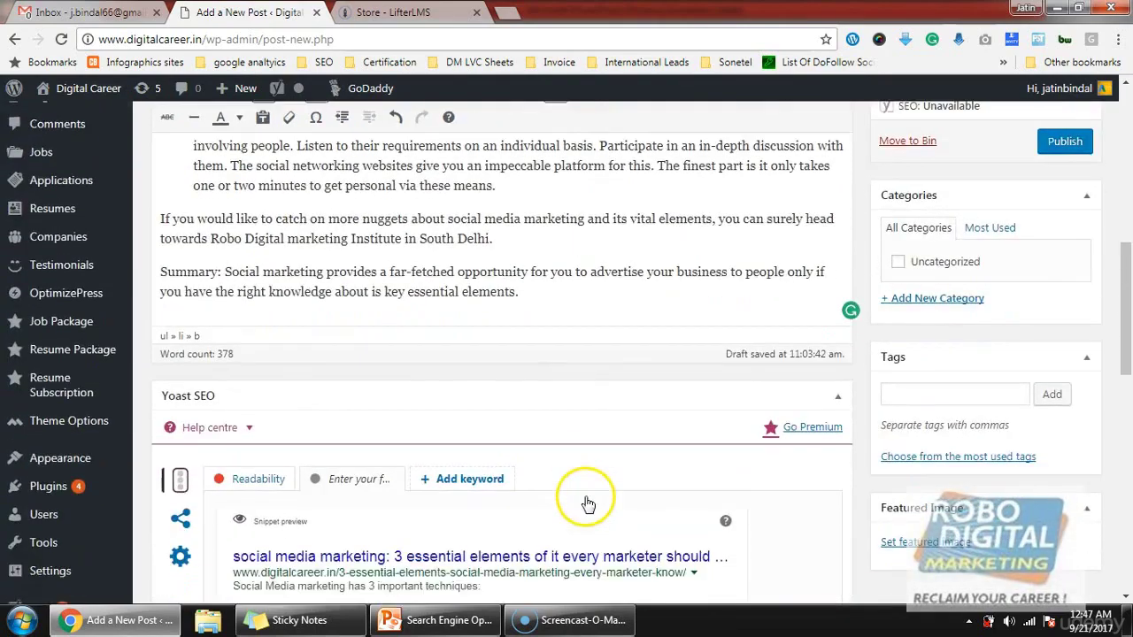
{"action": "scroll", "coordinate": [585, 505], "scroll_direction": "down", "scroll_amount": 3}
{"action": "left_click", "coordinate": [561, 535]}
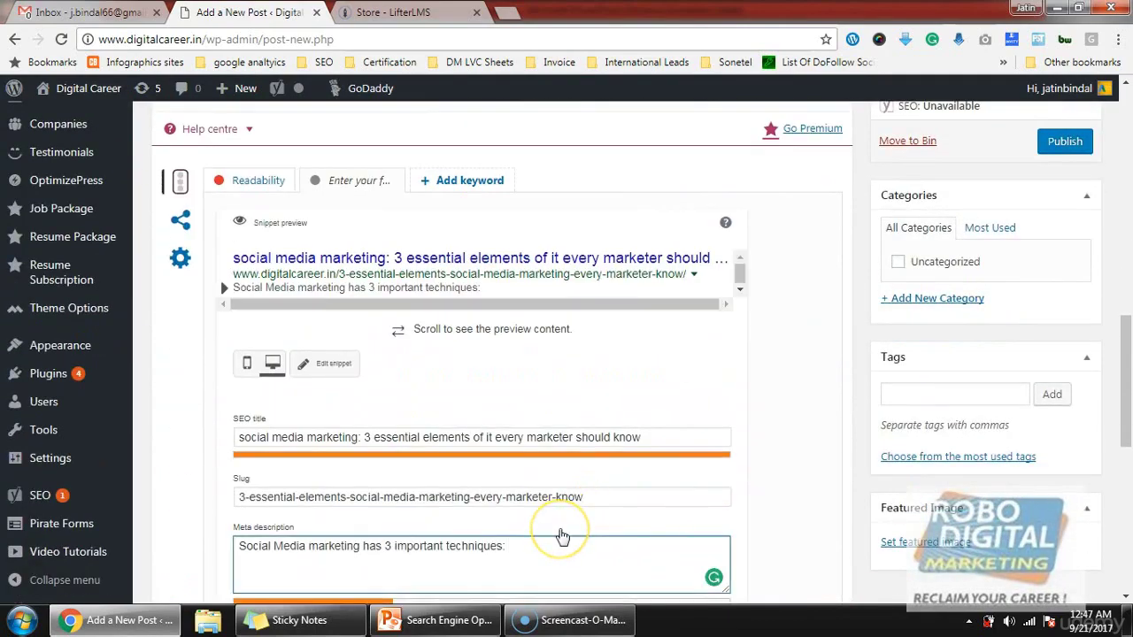
{"action": "type", "text": "Distinguish who your target audience is"}
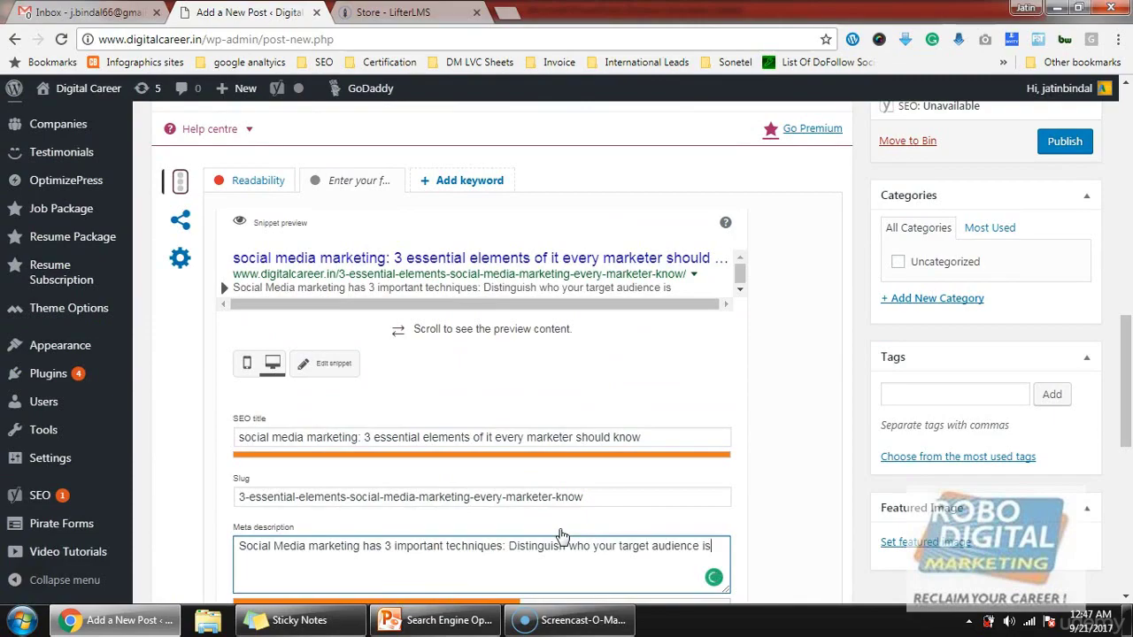
- Append the 'Add value' heading followed by '&' to the meta description
{"action": "scroll", "coordinate": [531, 505], "scroll_direction": "up", "scroll_amount": 2}
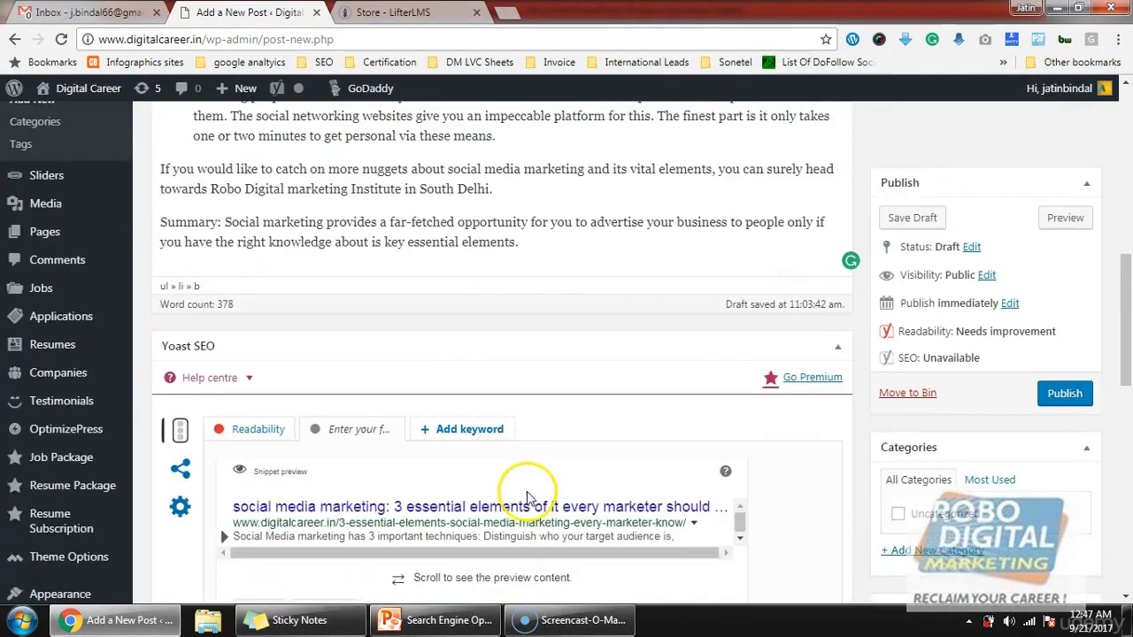
{"action": "scroll", "coordinate": [374, 274], "scroll_direction": "up", "scroll_amount": 2}
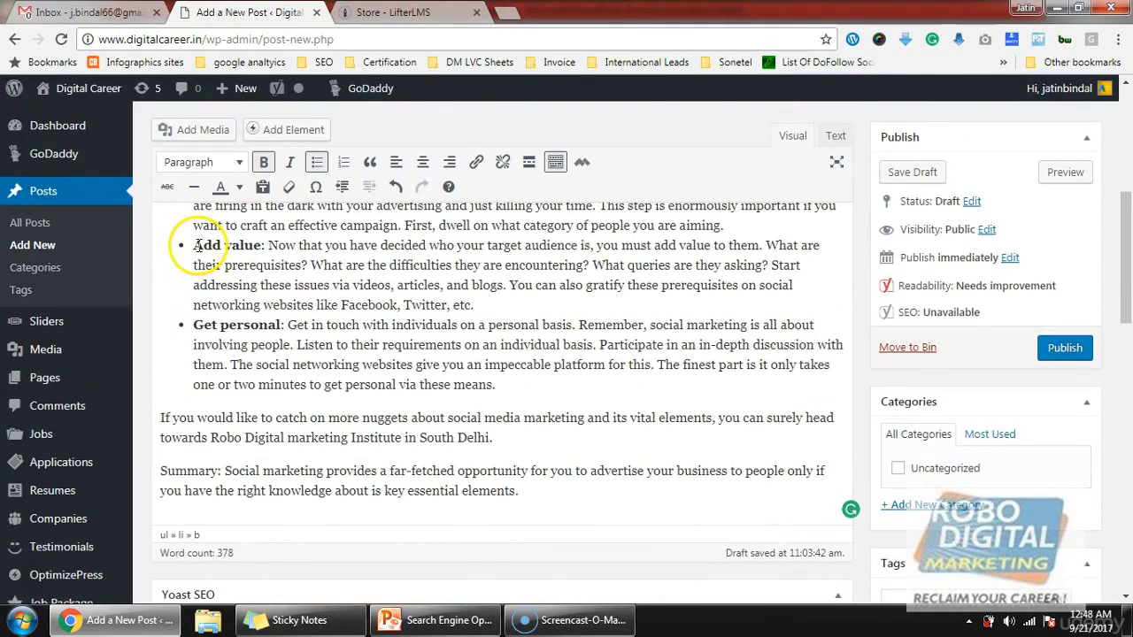
{"action": "left_click_drag", "start_coordinate": [192, 245], "coordinate": [262, 245]}
{"action": "key", "text": "ctrl+c"}
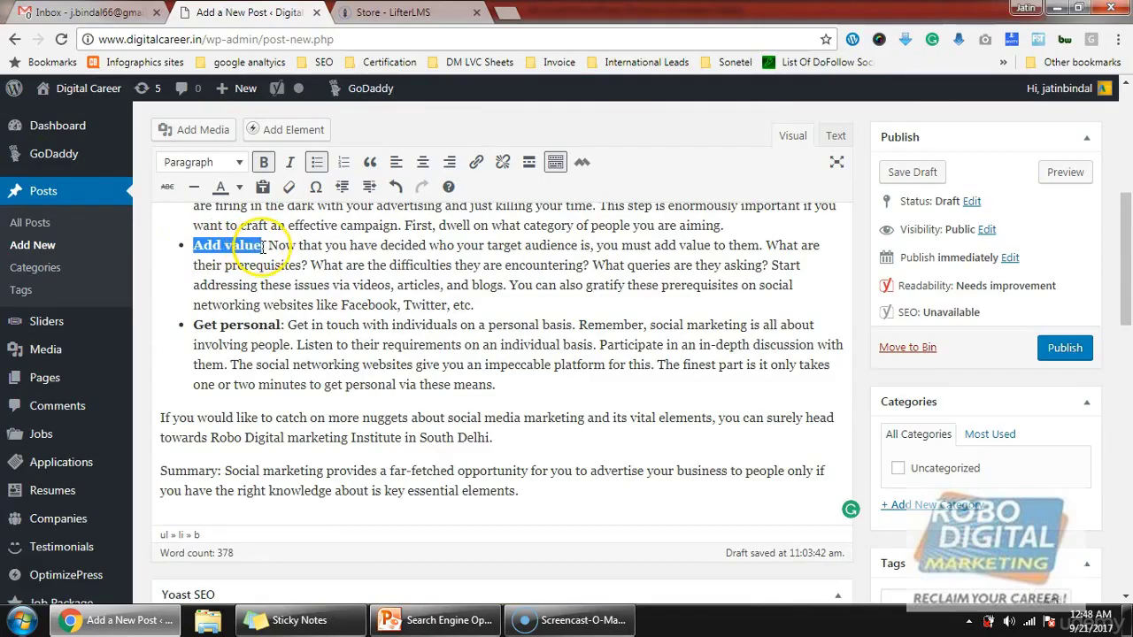
{"action": "scroll", "coordinate": [434, 399], "scroll_direction": "down", "scroll_amount": 4}
{"action": "scroll", "coordinate": [442, 451], "scroll_direction": "down", "scroll_amount": 2}
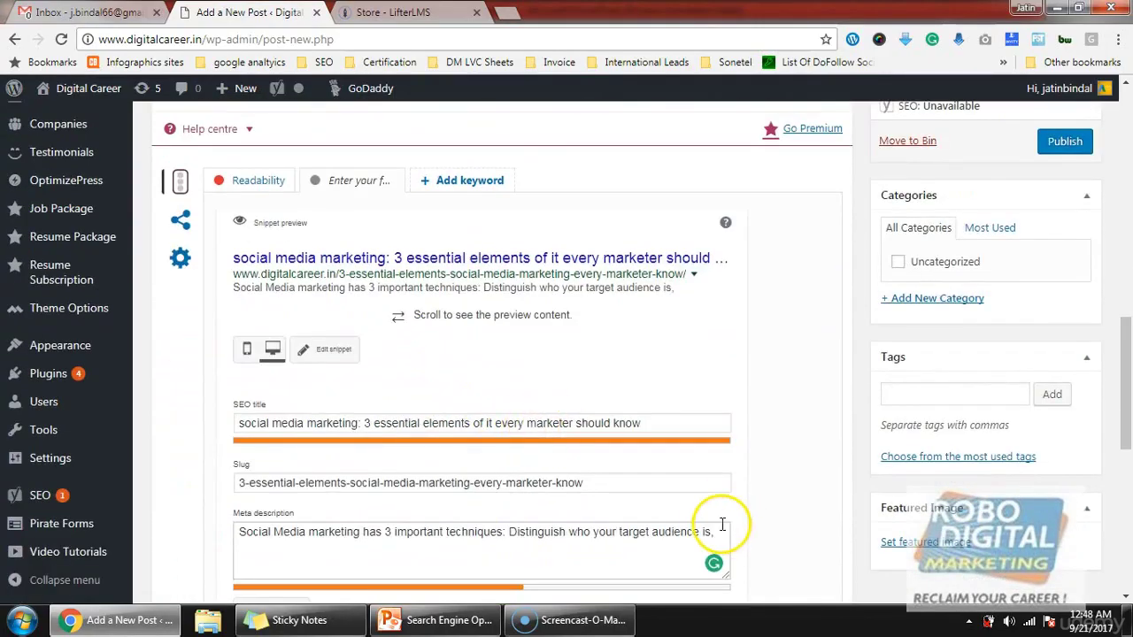
{"action": "left_click", "coordinate": [724, 535]}
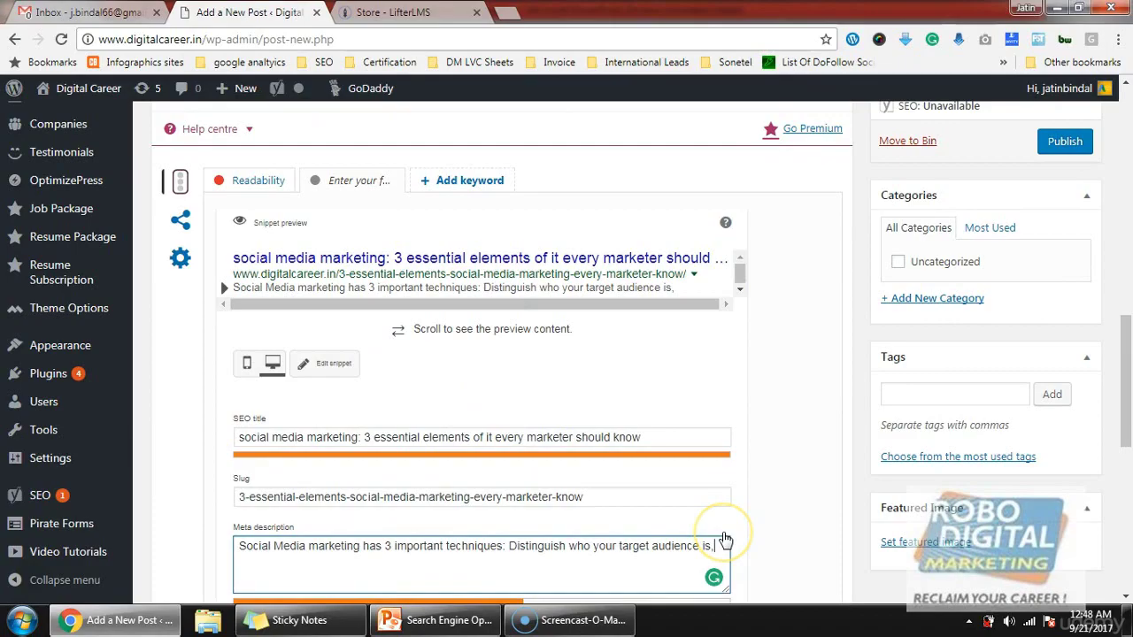
{"action": "key", "text": "ctrl+v"}
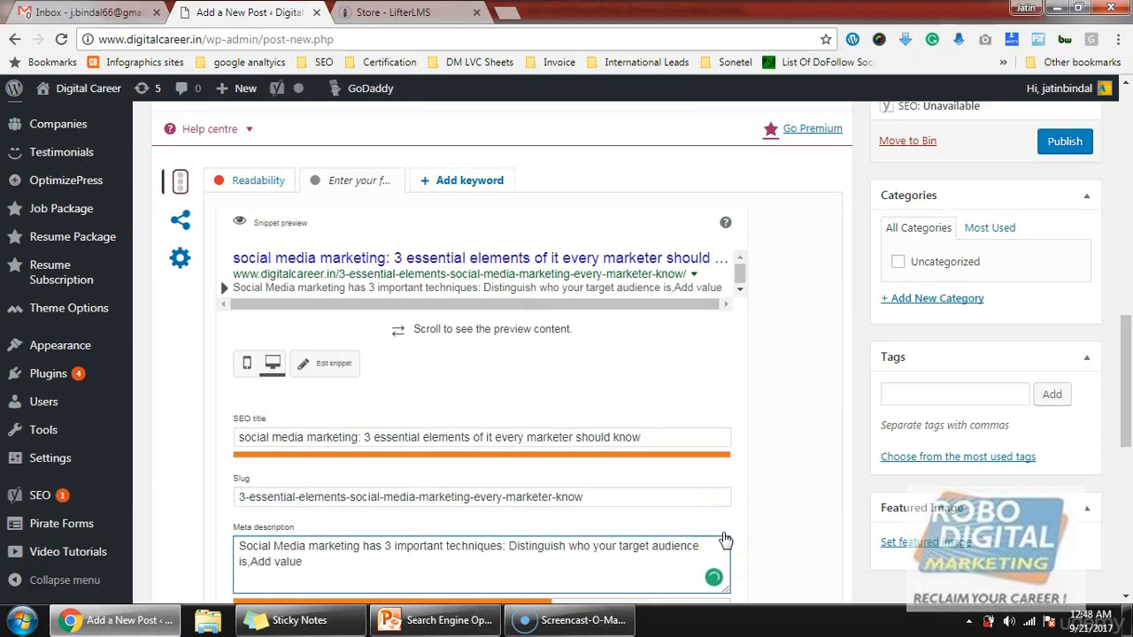
{"action": "type", "text": " &"}
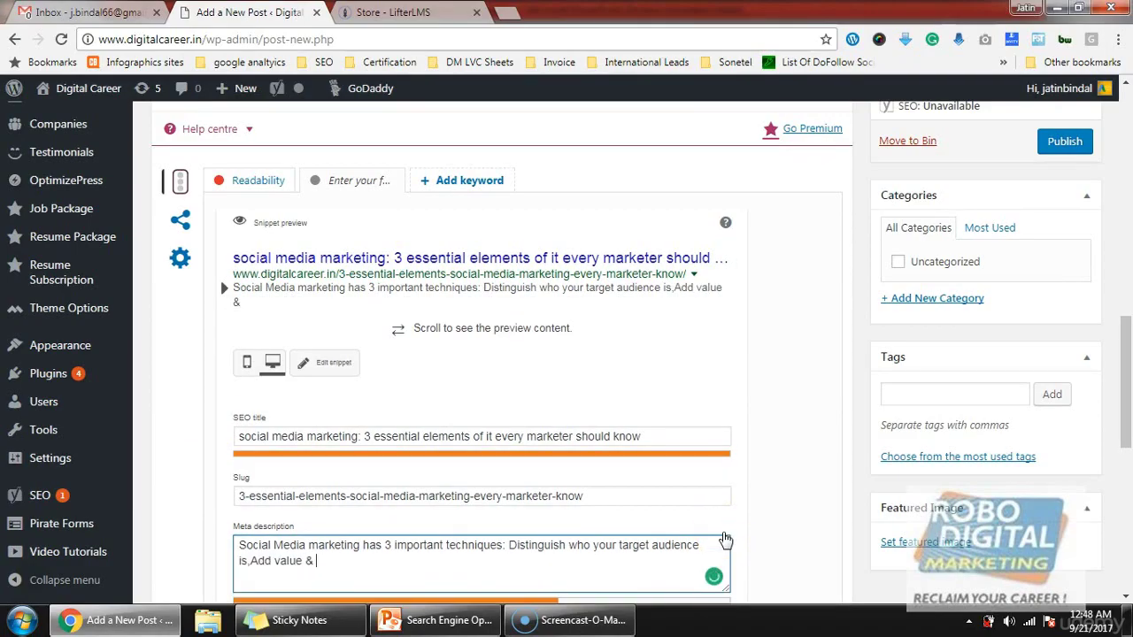
{"action": "key", "text": "alt+Tab"}
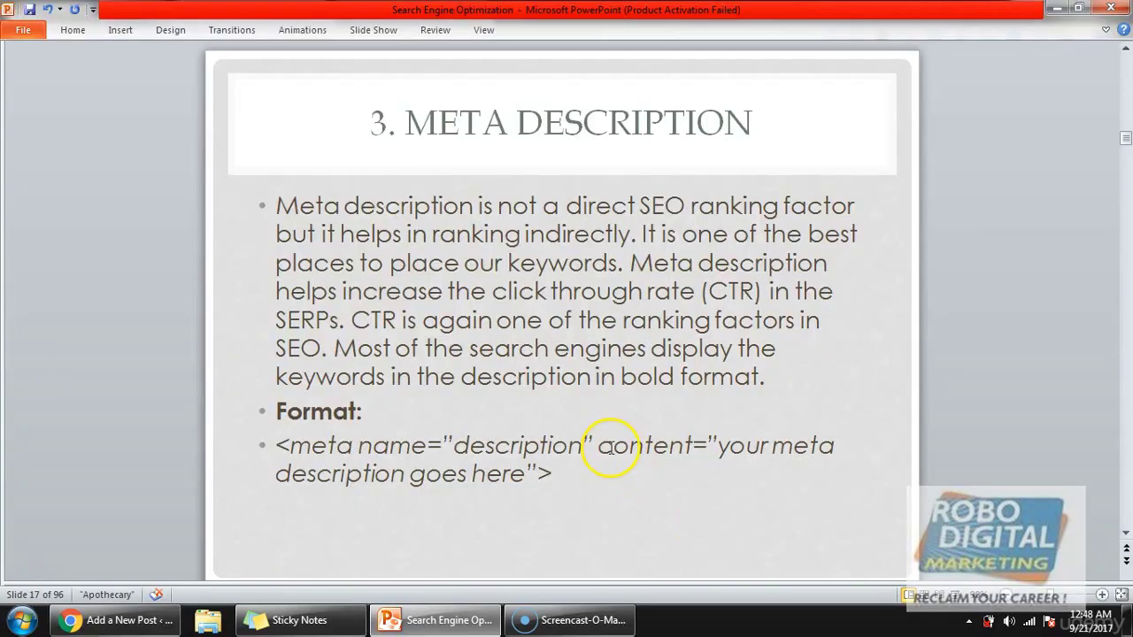
{"action": "key", "text": "alt+Tab"}
- Add a comma after 'is' and append 'give personal touch' to the meta description
{"action": "scroll", "coordinate": [328, 203], "scroll_direction": "up", "scroll_amount": 5}
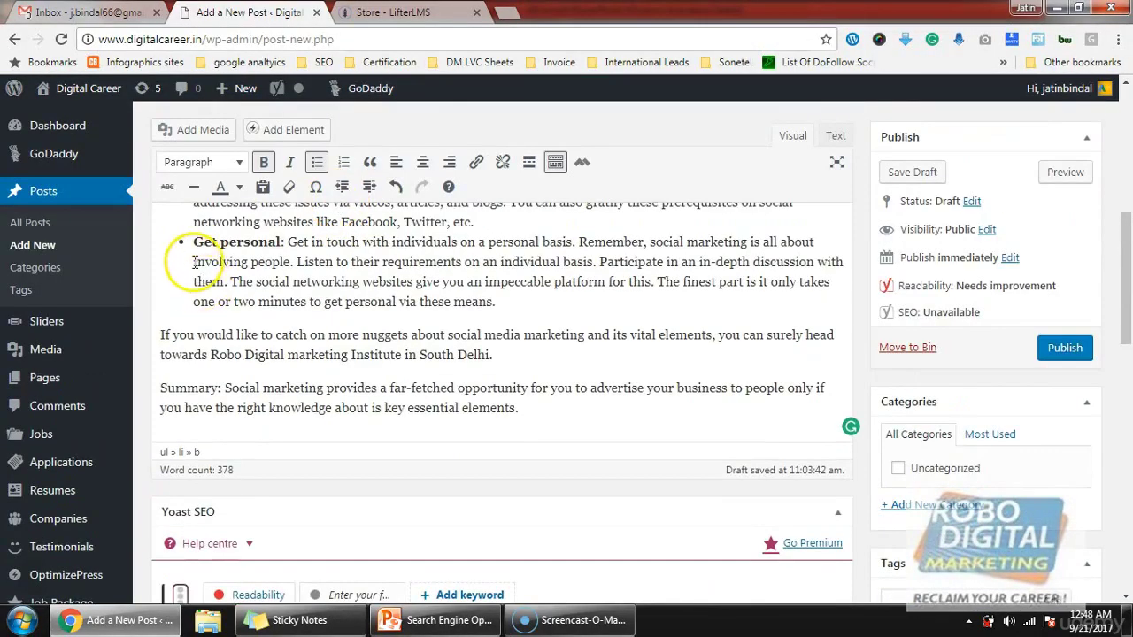
{"action": "left_click_drag", "start_coordinate": [194, 243], "coordinate": [282, 243]}
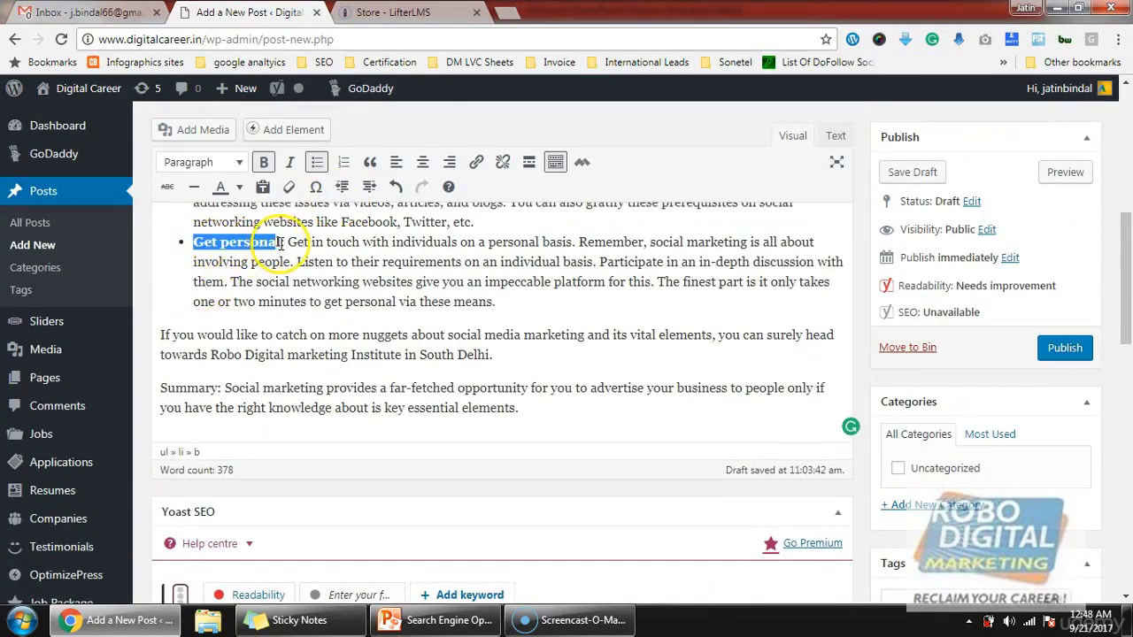
{"action": "scroll", "coordinate": [430, 348], "scroll_direction": "down", "scroll_amount": 2}
{"action": "scroll", "coordinate": [506, 442], "scroll_direction": "down", "scroll_amount": 4}
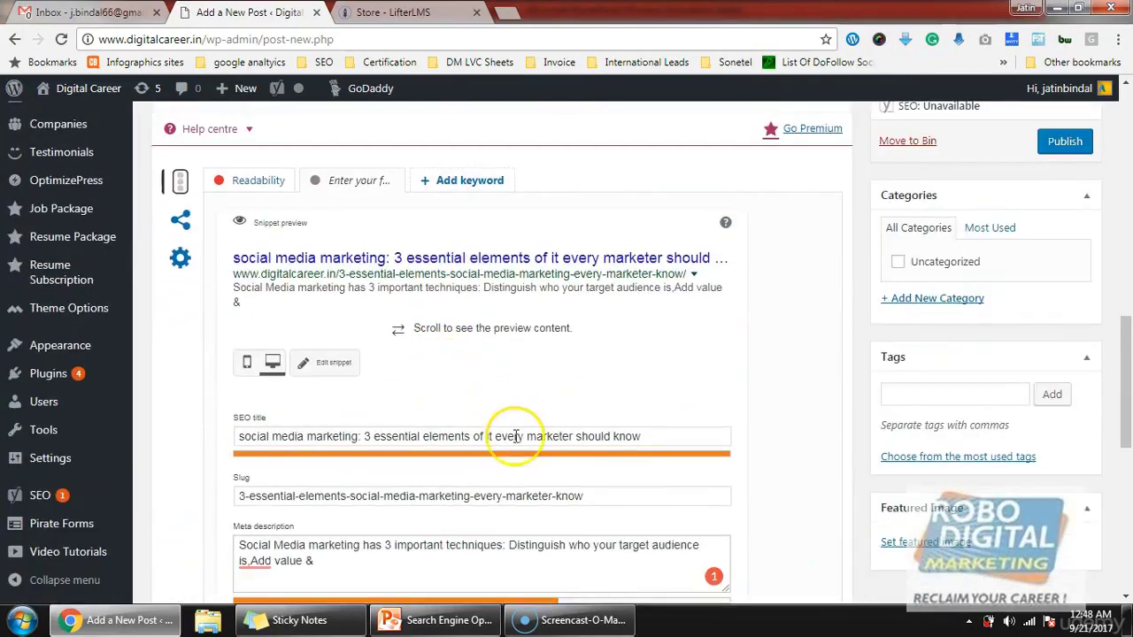
{"action": "scroll", "coordinate": [531, 493], "scroll_direction": "down", "scroll_amount": 3}
{"action": "left_click", "coordinate": [249, 312]}
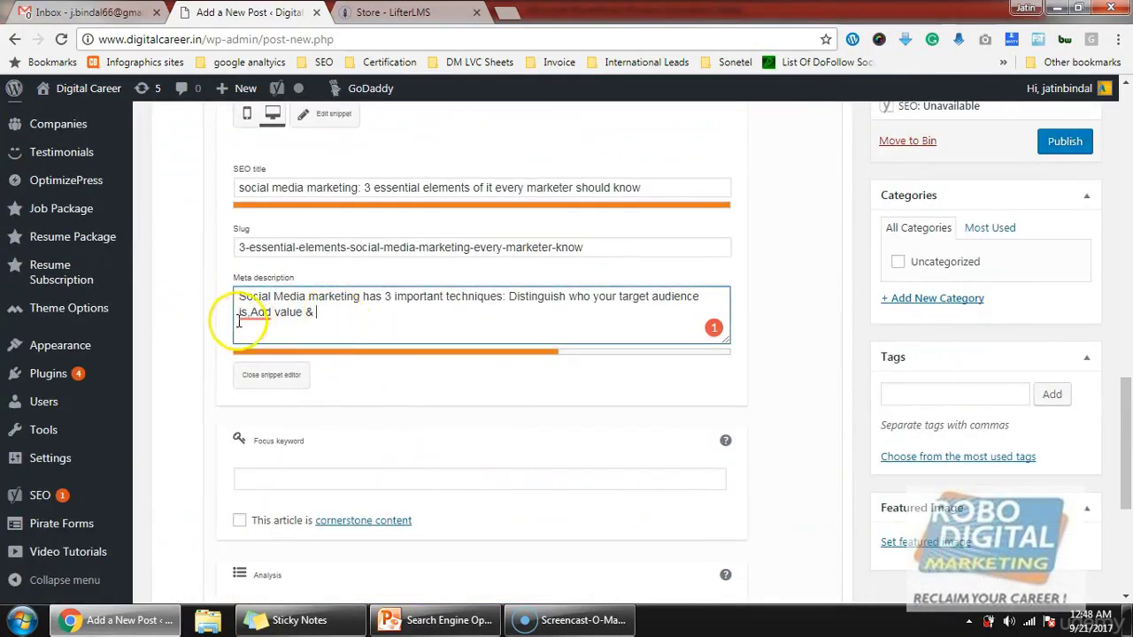
{"action": "type", "text": ","}
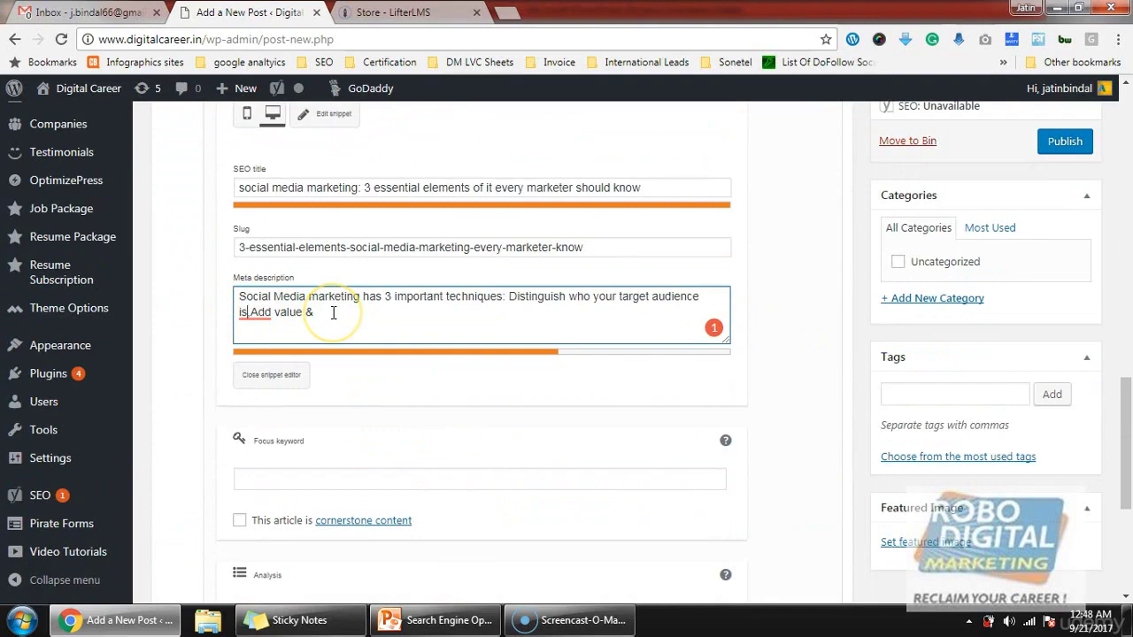
{"action": "left_click", "coordinate": [337, 320]}
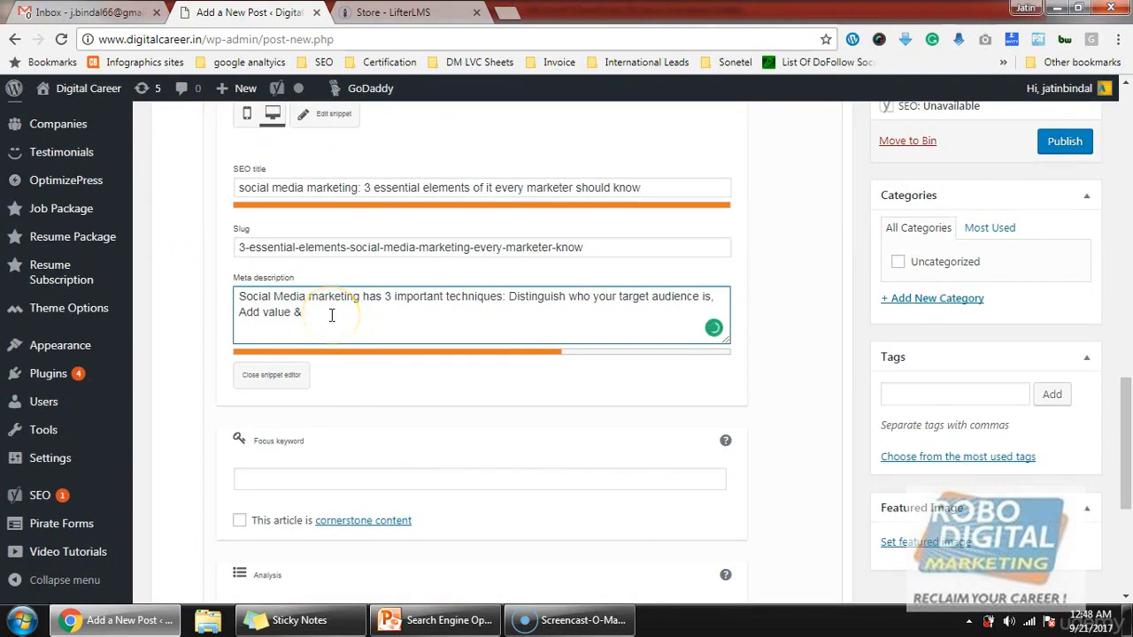
{"action": "type", "text": " giv"}
{"action": "type", "text": "e personal"}
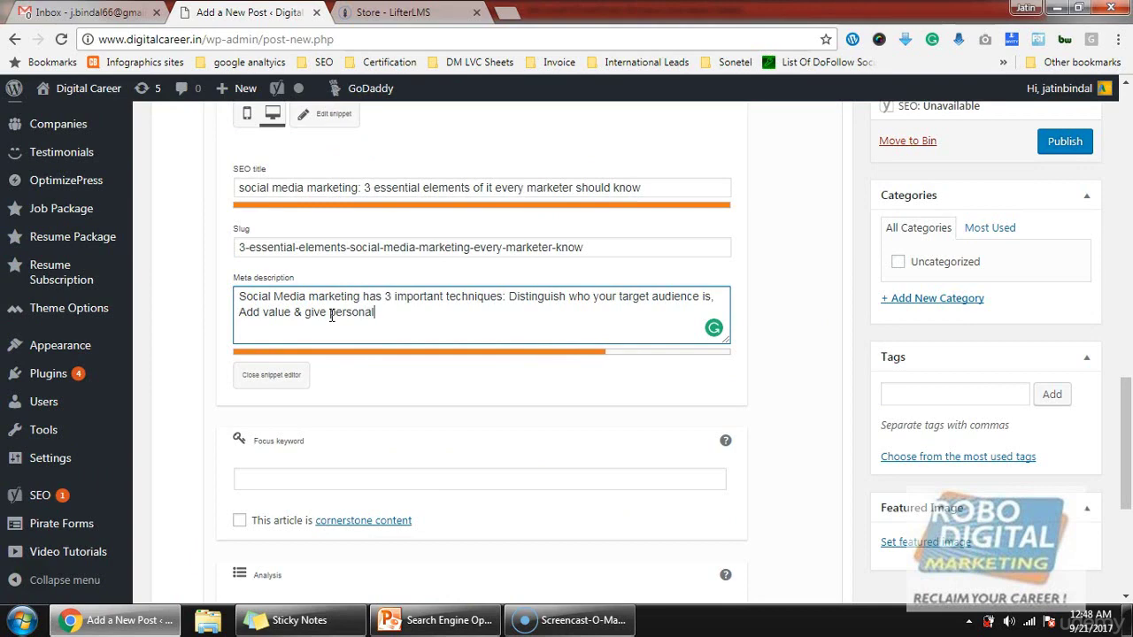
{"action": "type", "text": " tou"}
{"action": "type", "text": "ch"}
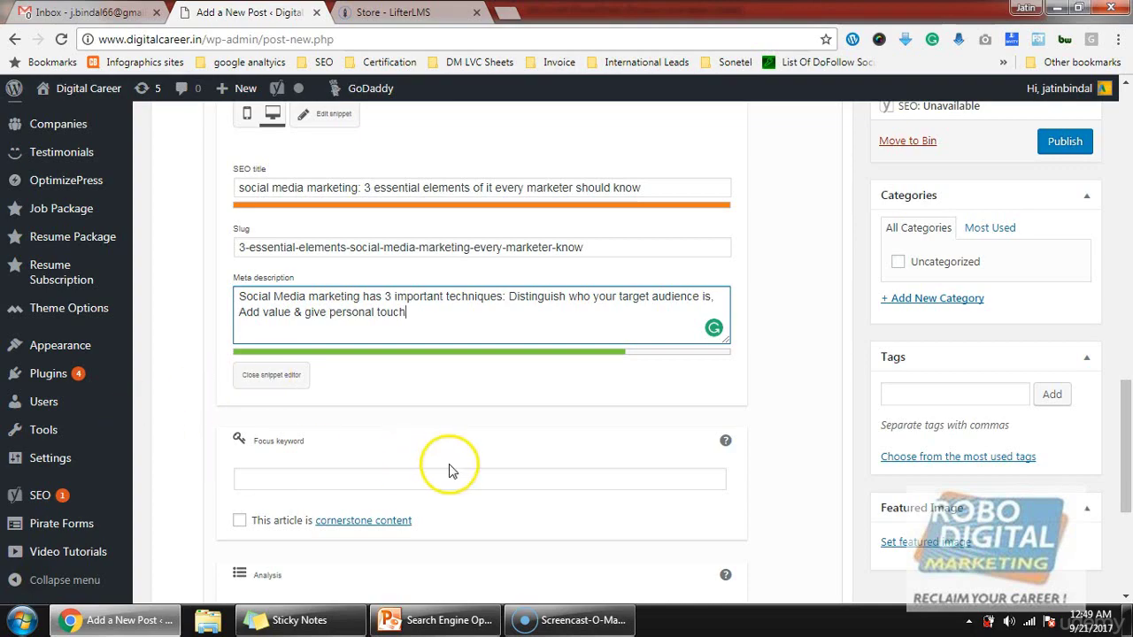
- Bring up PowerPoint's META DESCRIPTION slide for reference
{"action": "left_click", "coordinate": [439, 620]}
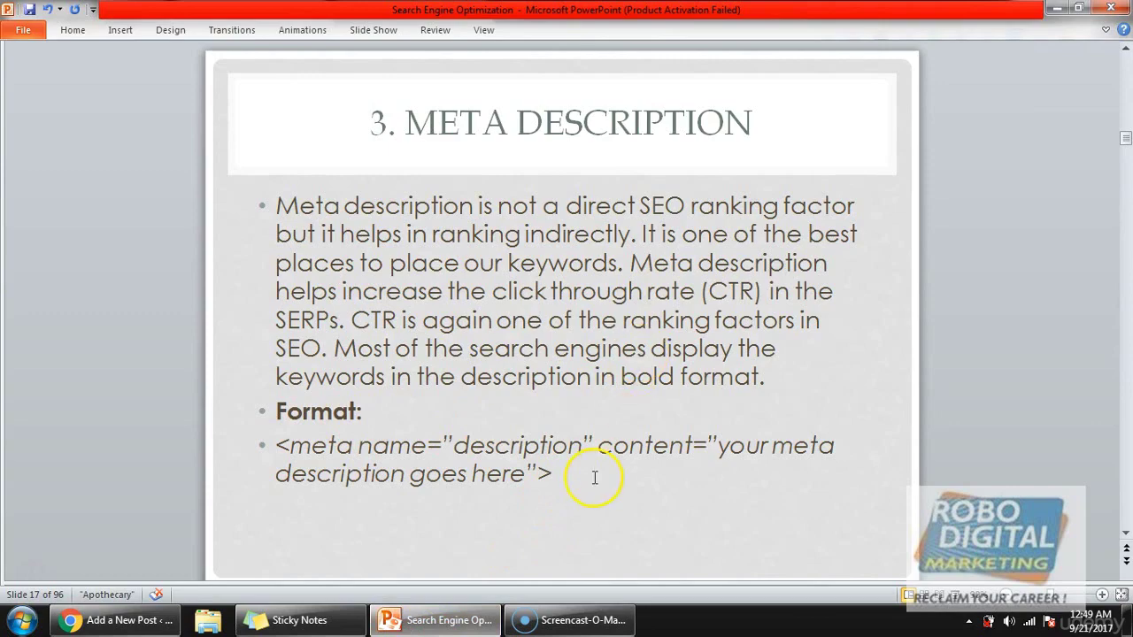
- Return to the post editor and publish the social media marketing post
{"action": "left_click", "coordinate": [475, 621]}
{"action": "scroll", "coordinate": [1107, 222], "scroll_direction": "up", "scroll_amount": 4}
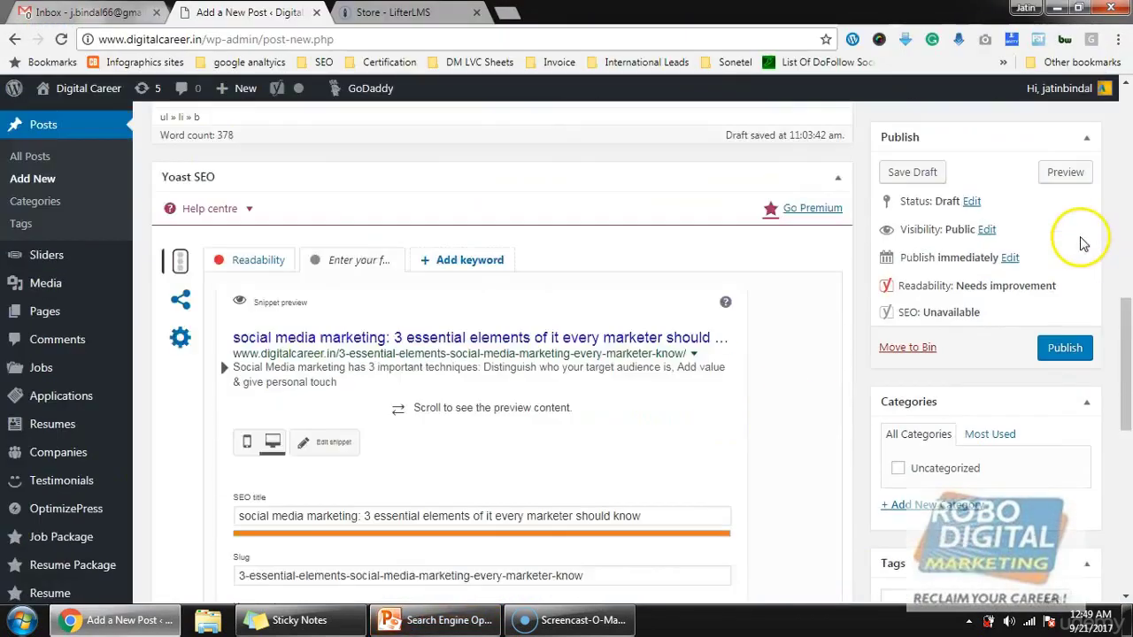
{"action": "scroll", "coordinate": [1087, 244], "scroll_direction": "up", "scroll_amount": 4}
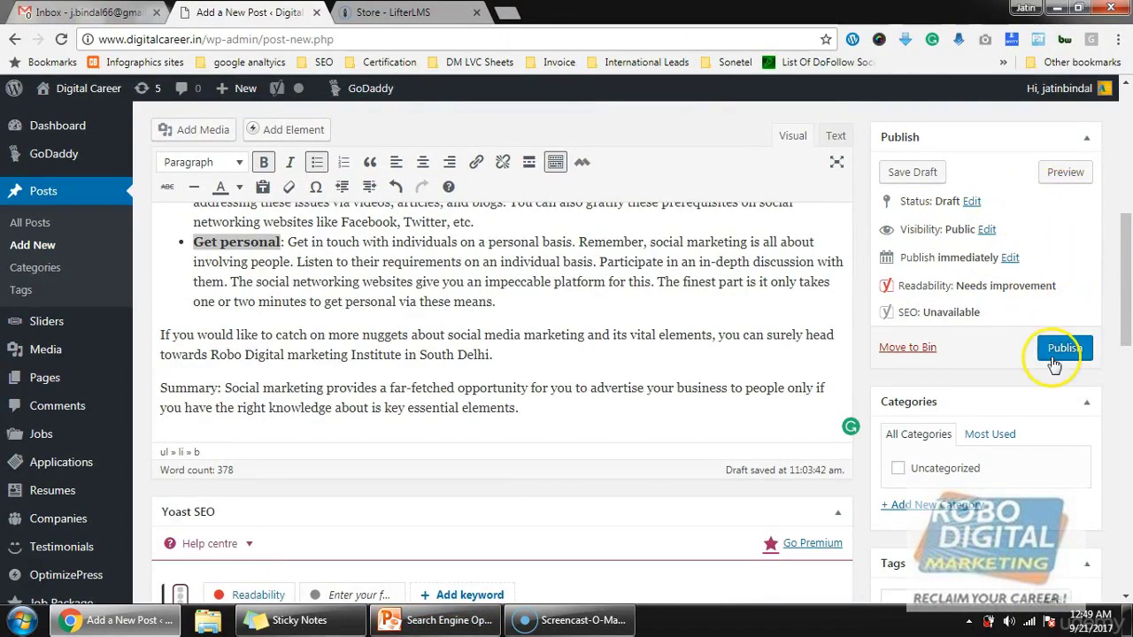
{"action": "left_click", "coordinate": [1055, 356]}
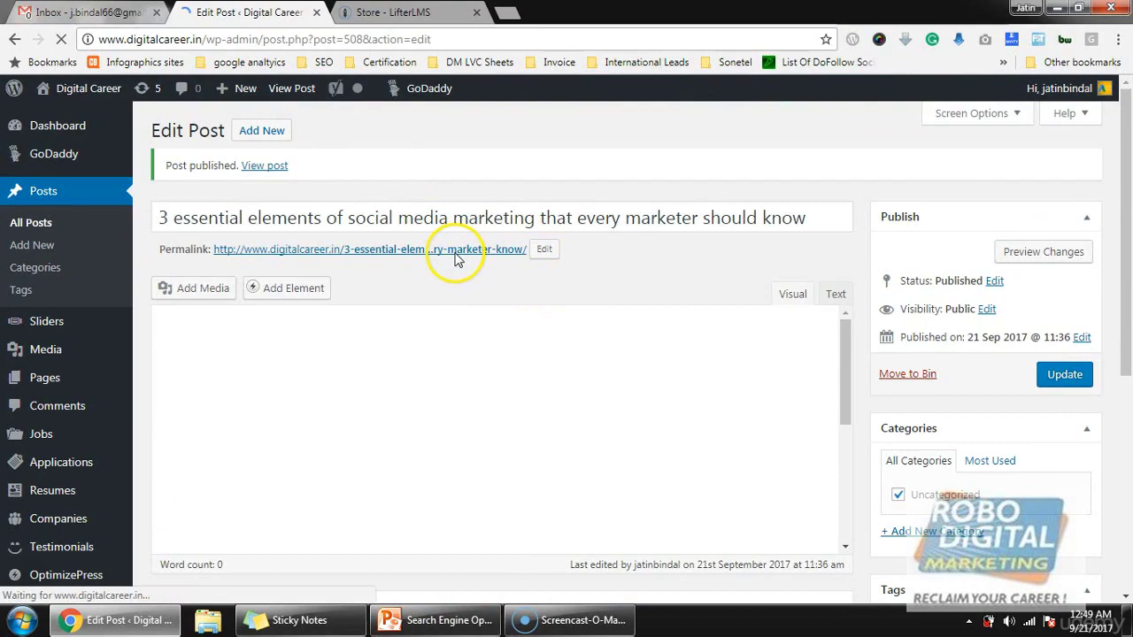
- Open the published post in a new tab and scroll through the live article
{"action": "middle_click", "coordinate": [452, 254]}
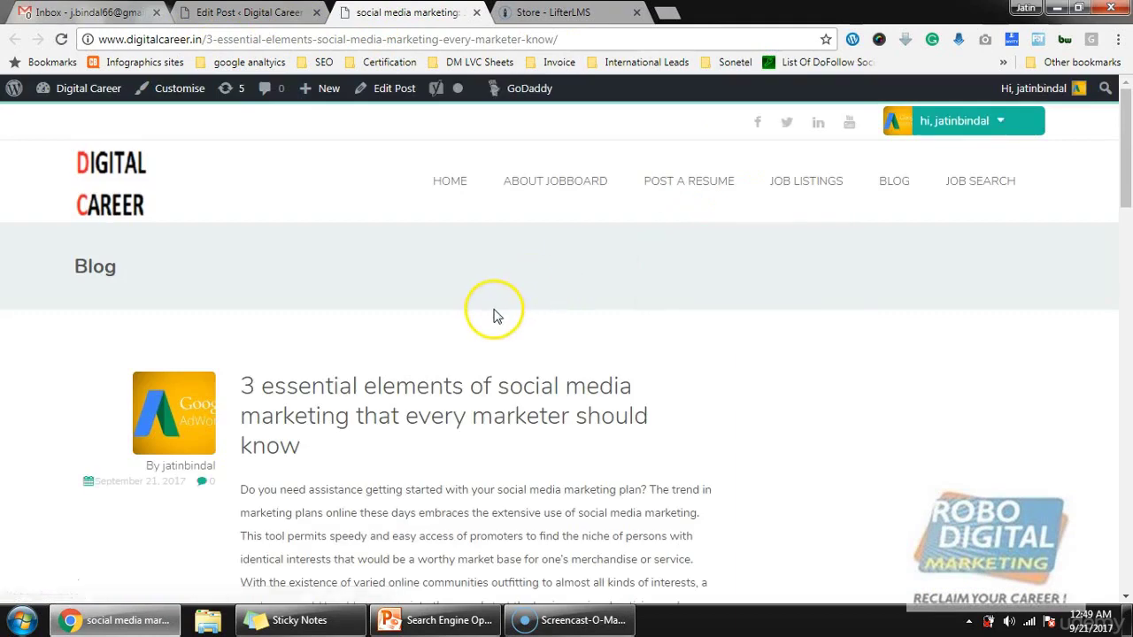
{"action": "scroll", "coordinate": [491, 310], "scroll_direction": "down", "scroll_amount": 3}
{"action": "scroll", "coordinate": [492, 309], "scroll_direction": "down", "scroll_amount": 2}
{"action": "scroll", "coordinate": [492, 309], "scroll_direction": "up", "scroll_amount": 5}
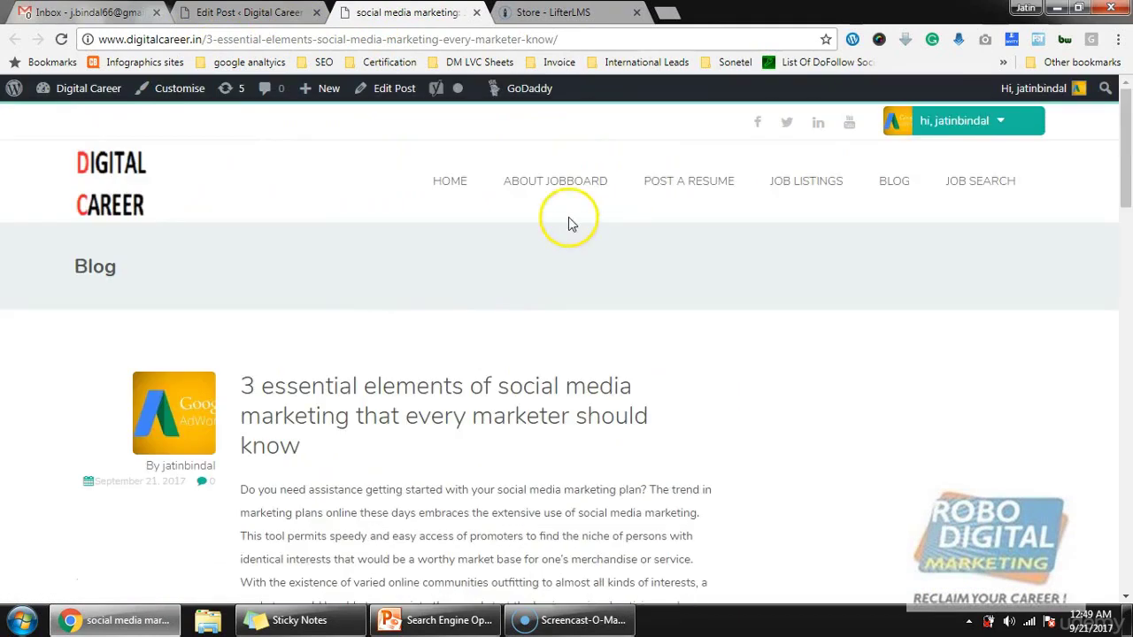
{"action": "scroll", "coordinate": [597, 480], "scroll_direction": "down", "scroll_amount": 10}
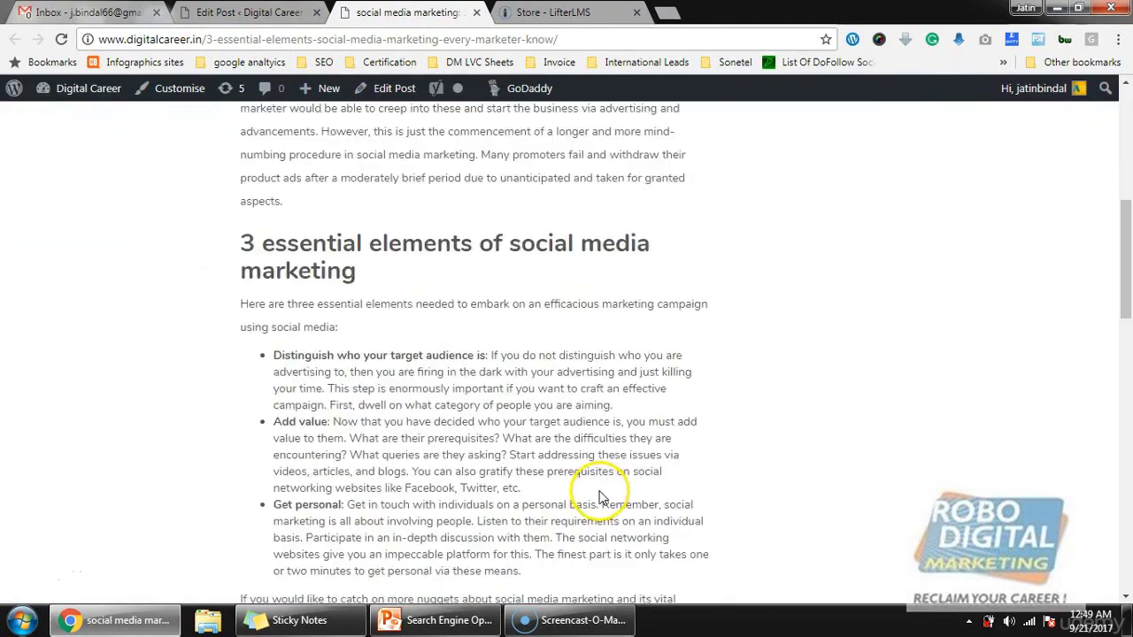
{"action": "scroll", "coordinate": [600, 491], "scroll_direction": "down", "scroll_amount": 10}
{"action": "scroll", "coordinate": [600, 491], "scroll_direction": "down", "scroll_amount": 5}
{"action": "scroll", "coordinate": [598, 489], "scroll_direction": "up", "scroll_amount": 8}
{"action": "scroll", "coordinate": [599, 493], "scroll_direction": "up", "scroll_amount": 10}
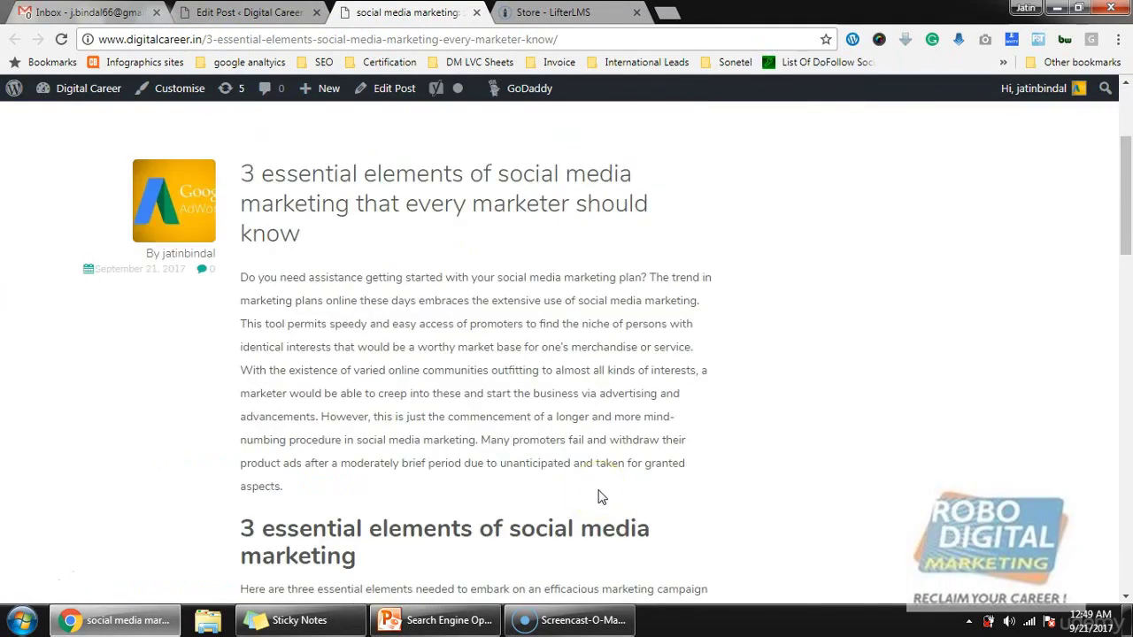
{"action": "scroll", "coordinate": [555, 437], "scroll_direction": "up", "scroll_amount": 2}
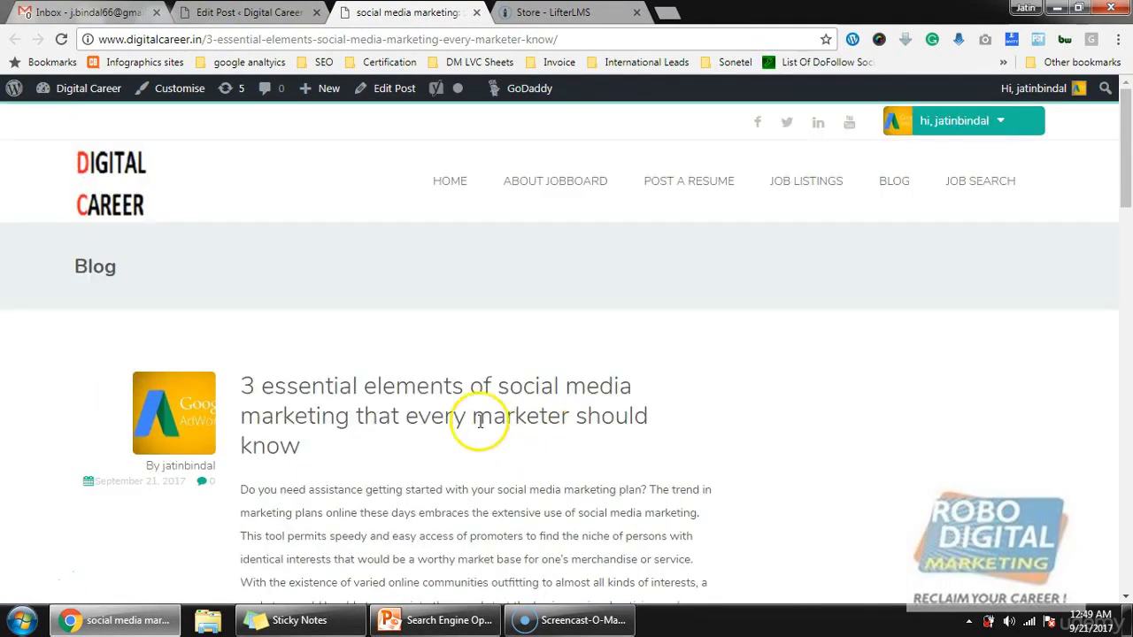
- View the live post's page source and find the meta description tag by searching 'meta'
{"action": "right_click", "coordinate": [260, 354]}
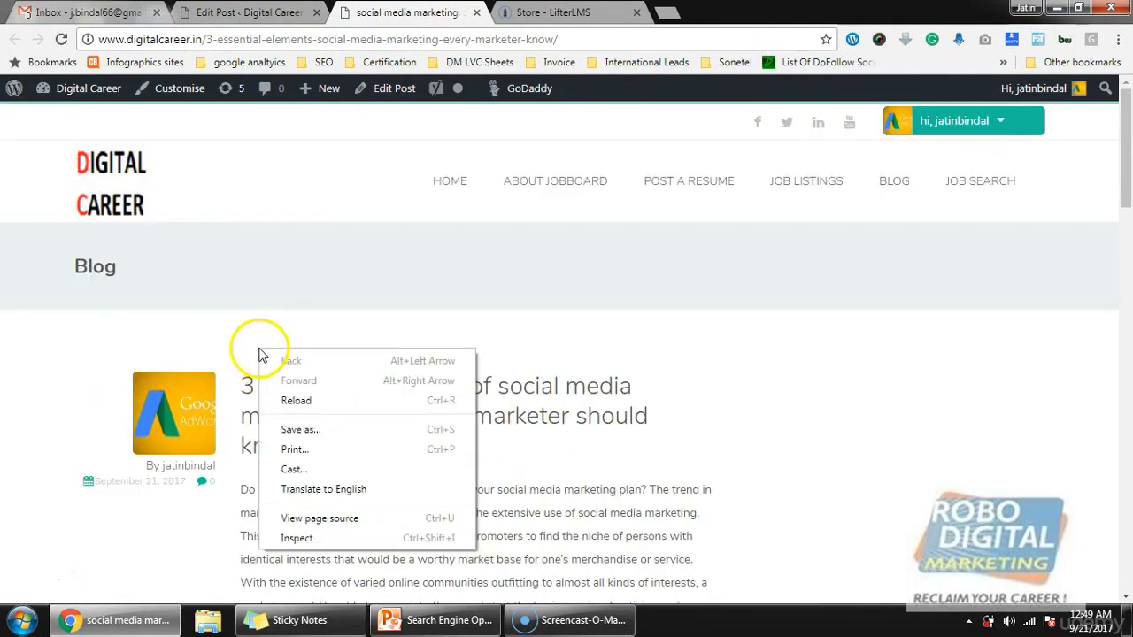
{"action": "left_click", "coordinate": [319, 522]}
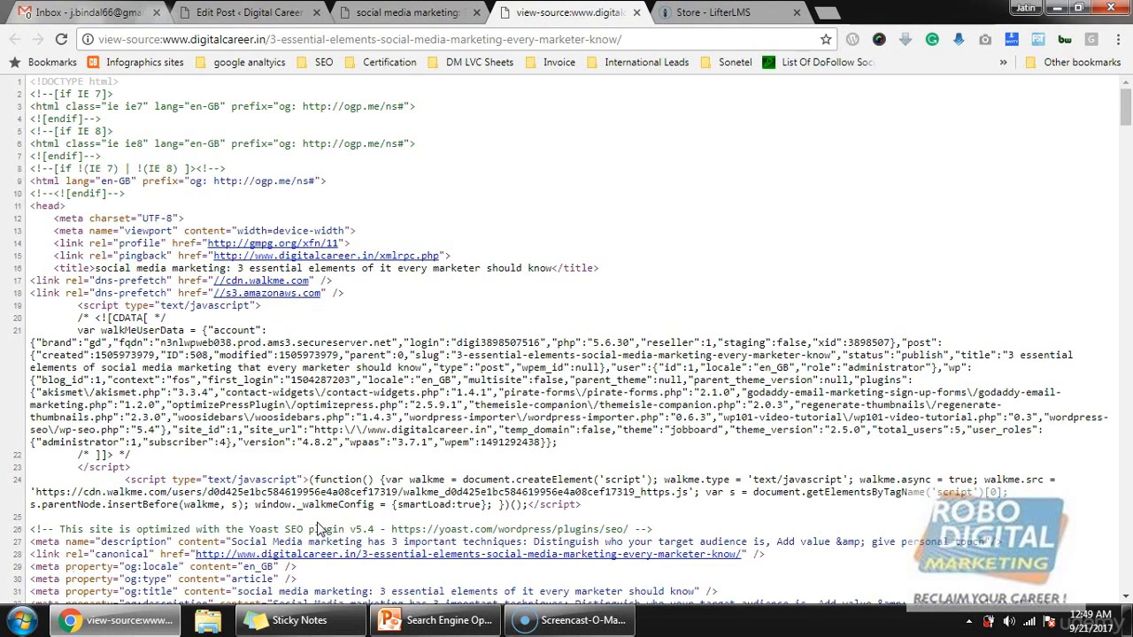
{"action": "key", "text": "ctrl+f"}
{"action": "left_click", "coordinate": [483, 523]}
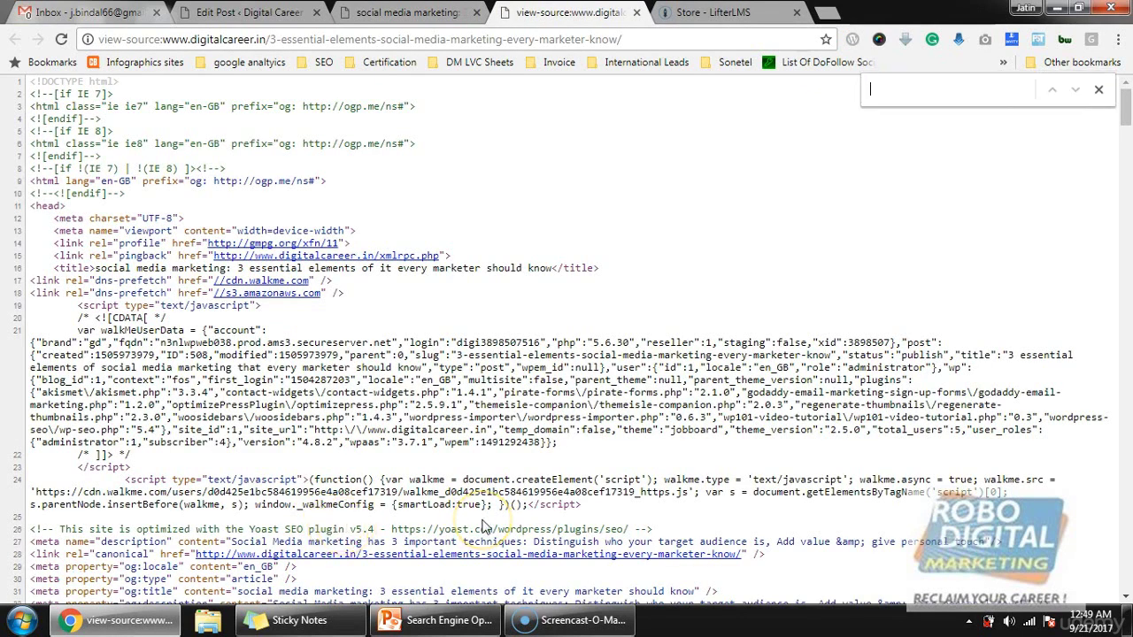
{"action": "type", "text": "meta"}
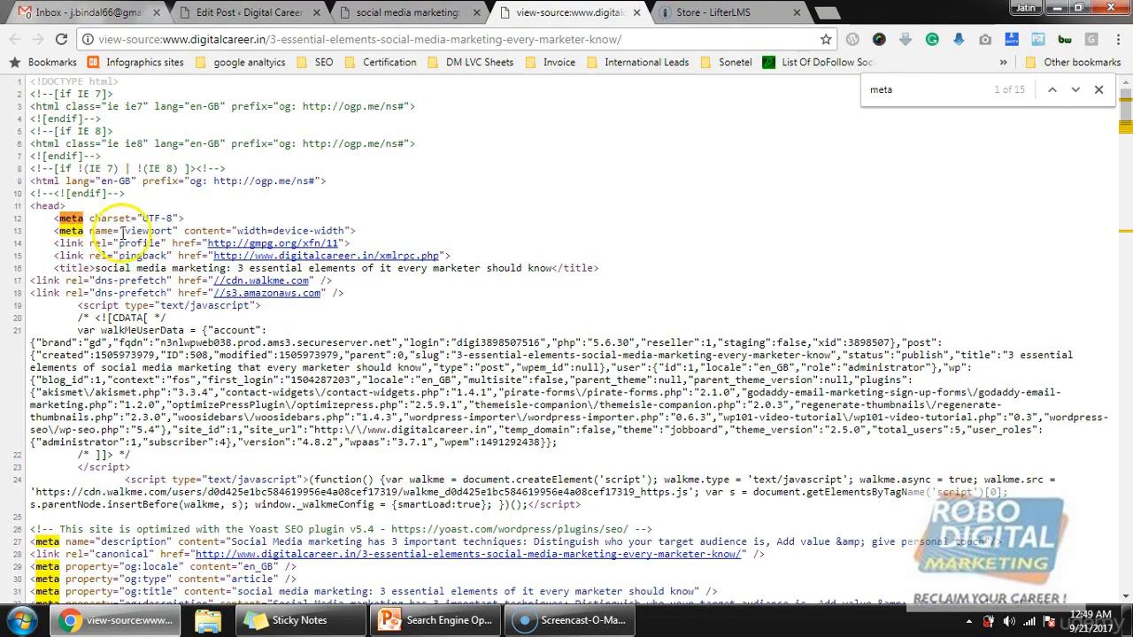
{"action": "scroll", "coordinate": [104, 230], "scroll_direction": "down", "scroll_amount": 3}
{"action": "left_click_drag", "start_coordinate": [36, 293], "coordinate": [1005, 303]}
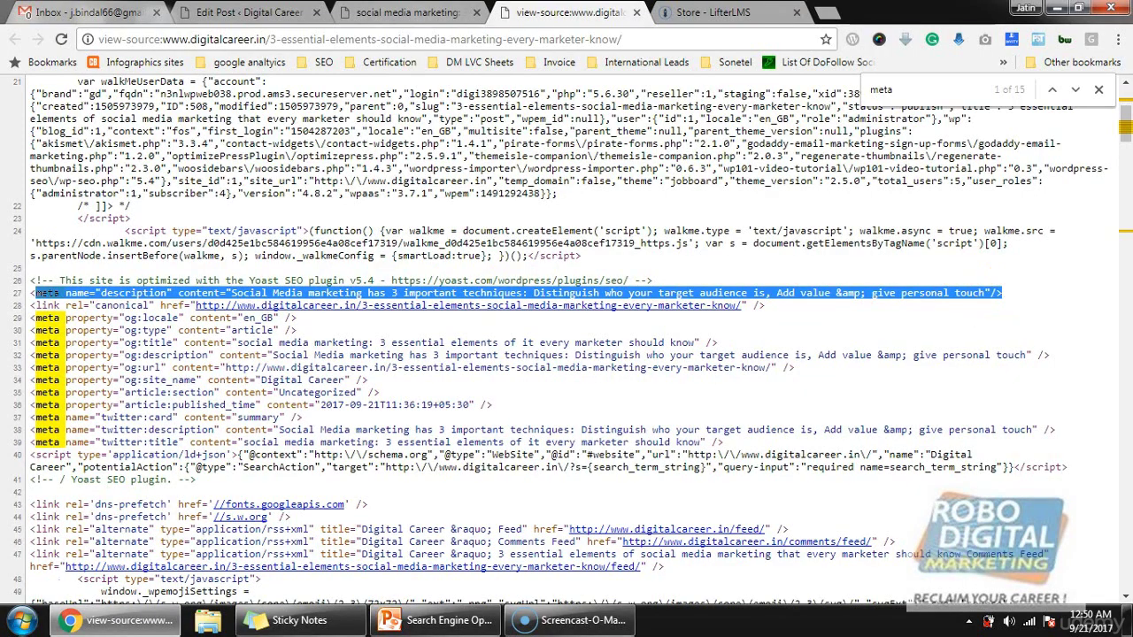
- Check the published post's Yoast snippet preview in the editor, then return to PowerPoint's Meta Description slide
{"action": "left_click", "coordinate": [412, 13]}
{"action": "left_click", "coordinate": [257, 12]}
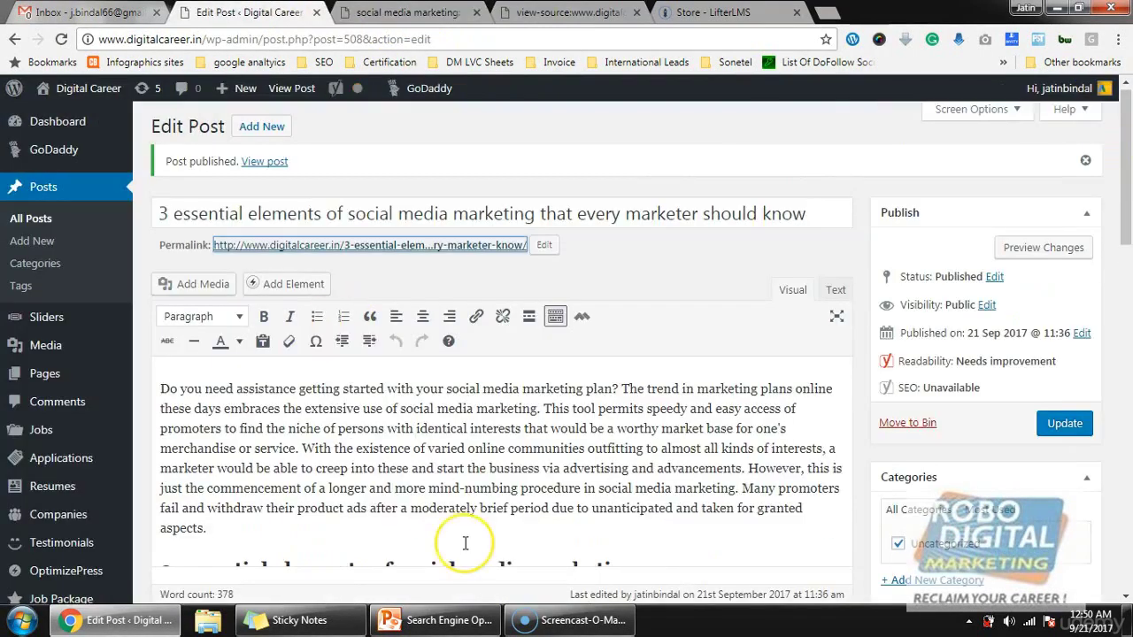
{"action": "scroll", "coordinate": [465, 544], "scroll_direction": "down", "scroll_amount": 3}
{"action": "scroll", "coordinate": [459, 542], "scroll_direction": "down", "scroll_amount": 3}
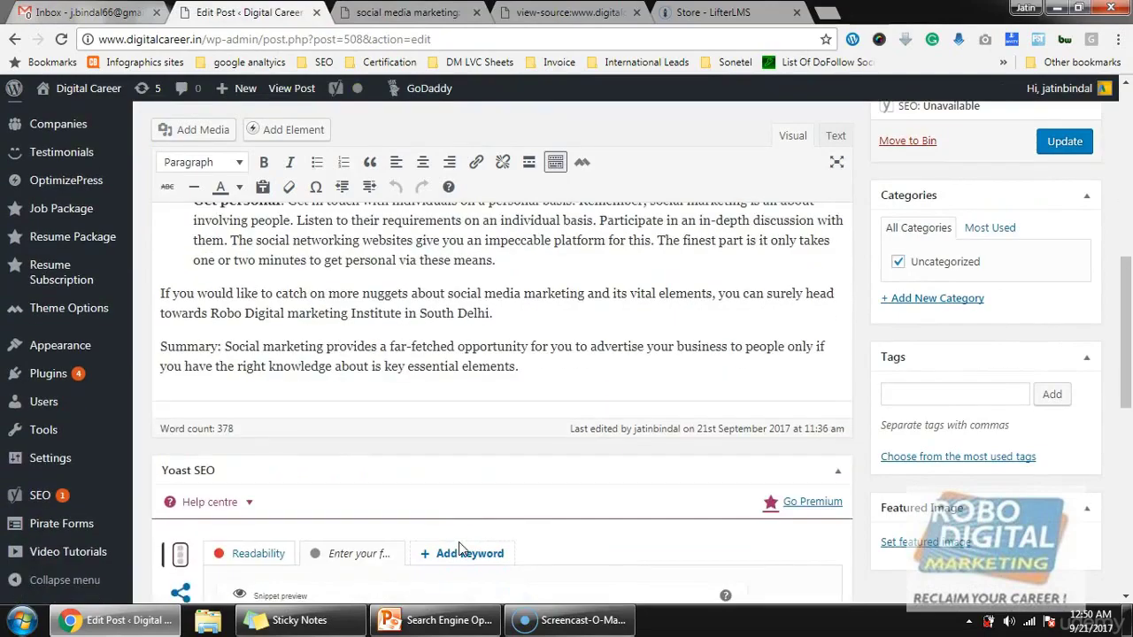
{"action": "scroll", "coordinate": [451, 544], "scroll_direction": "down", "scroll_amount": 2}
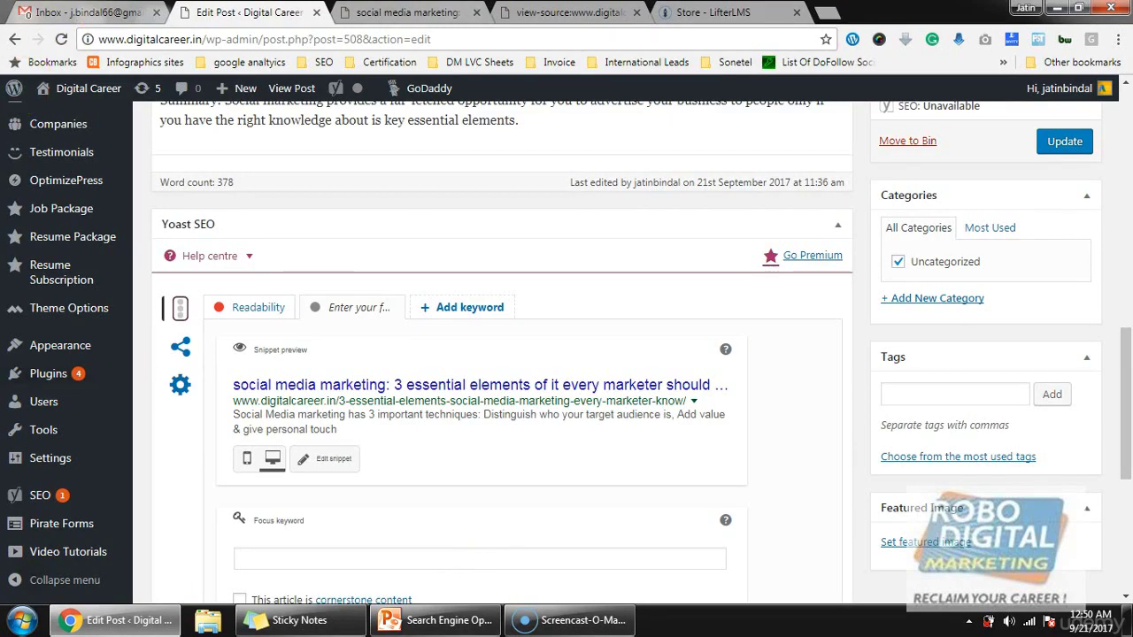
{"action": "left_click", "coordinate": [447, 13]}
{"action": "left_click", "coordinate": [438, 620]}
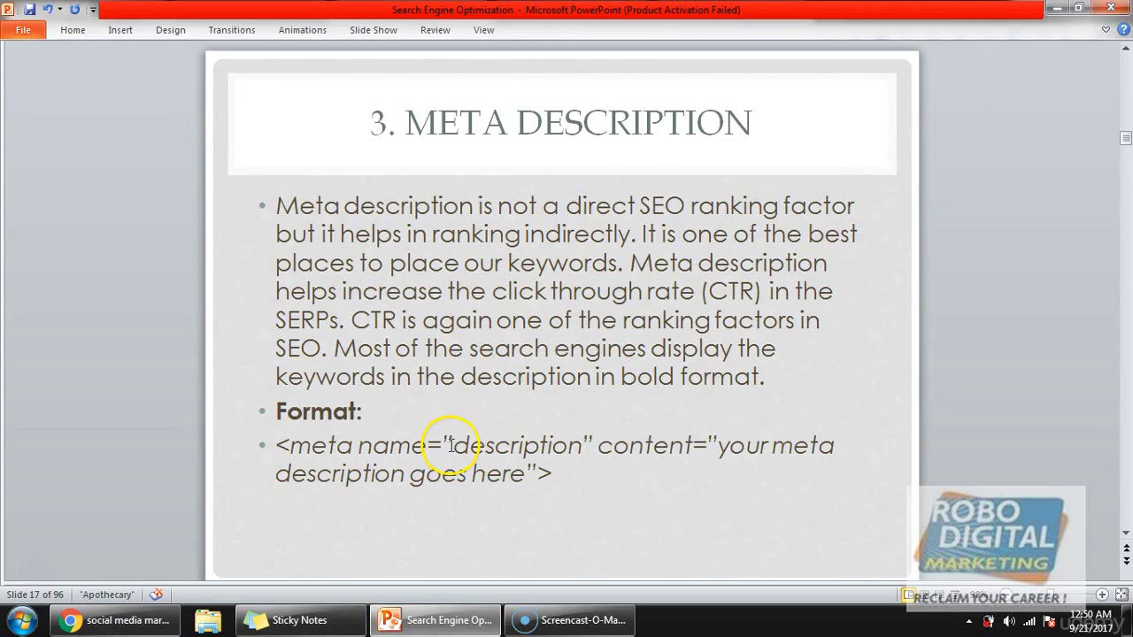